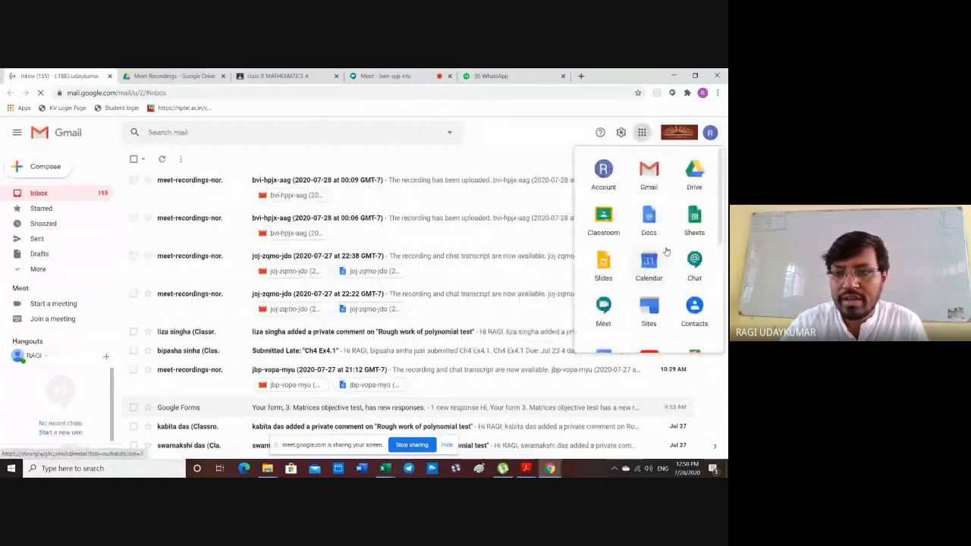
Open Google Forms from the Google apps list and start a new form from the Blank Quiz template
scroll(668, 258, down, 2)
click(698, 321)
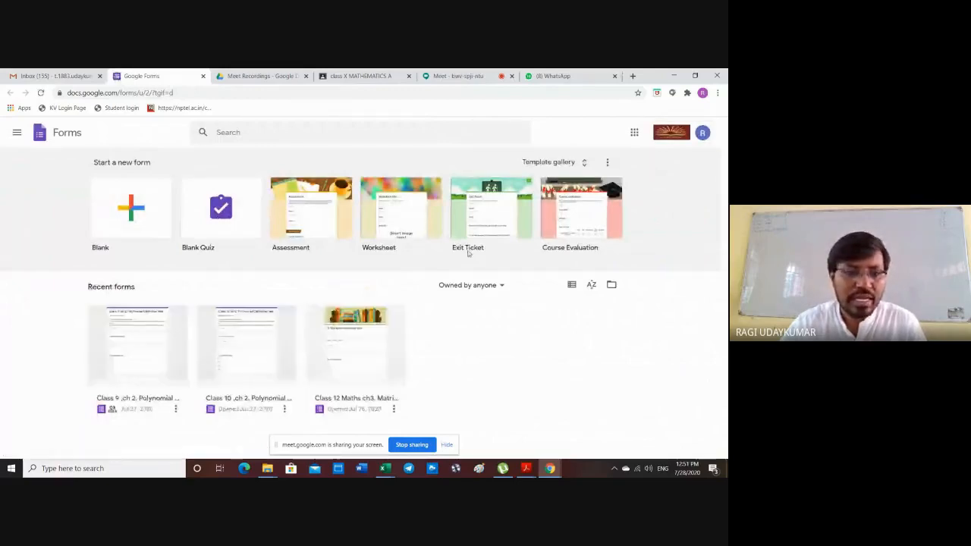
click(235, 213)
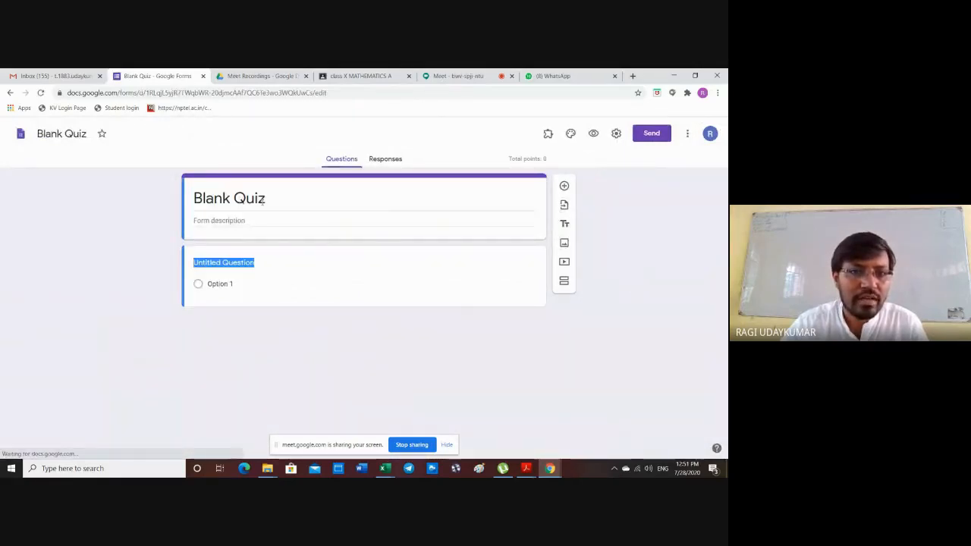
Set the quiz title in the form header to "class 12 ch4"
click(262, 198)
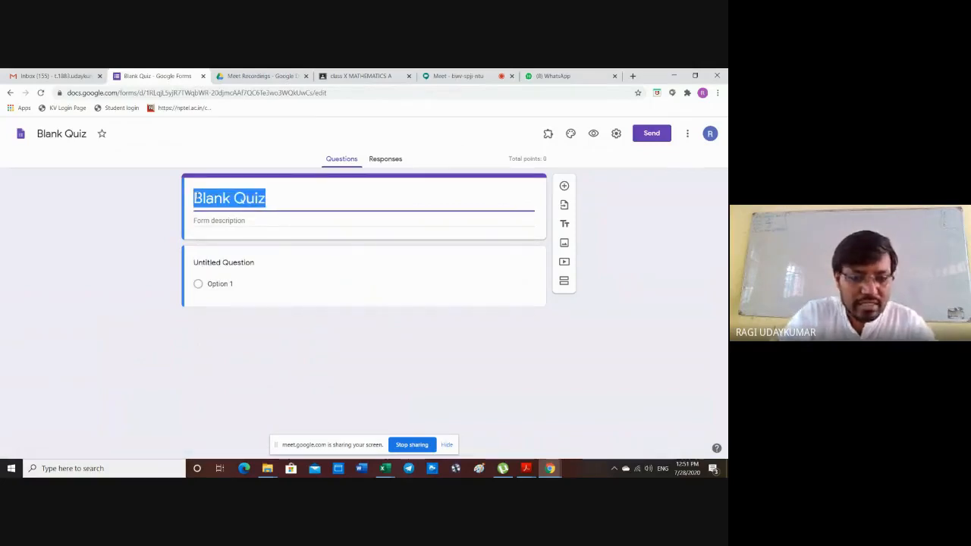
text(class 12 )
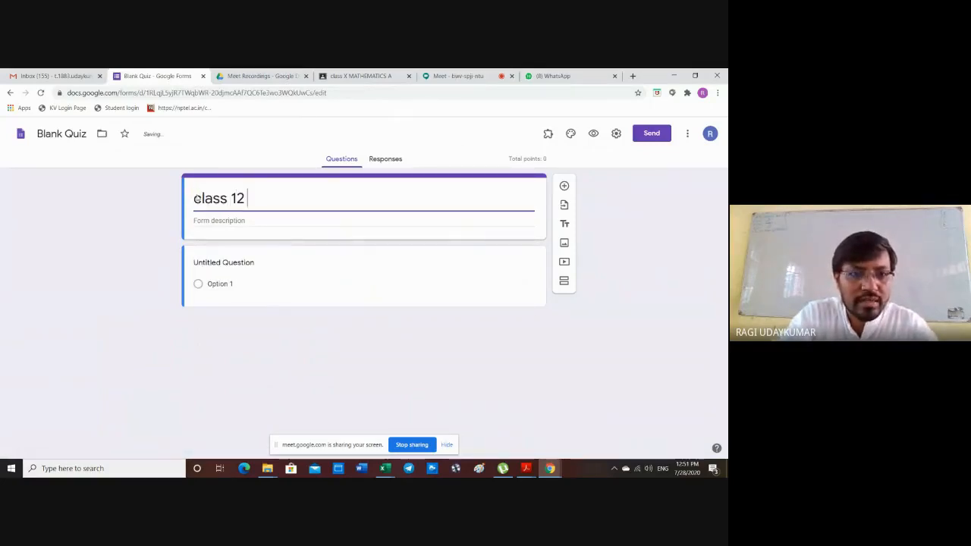
text(ch4)
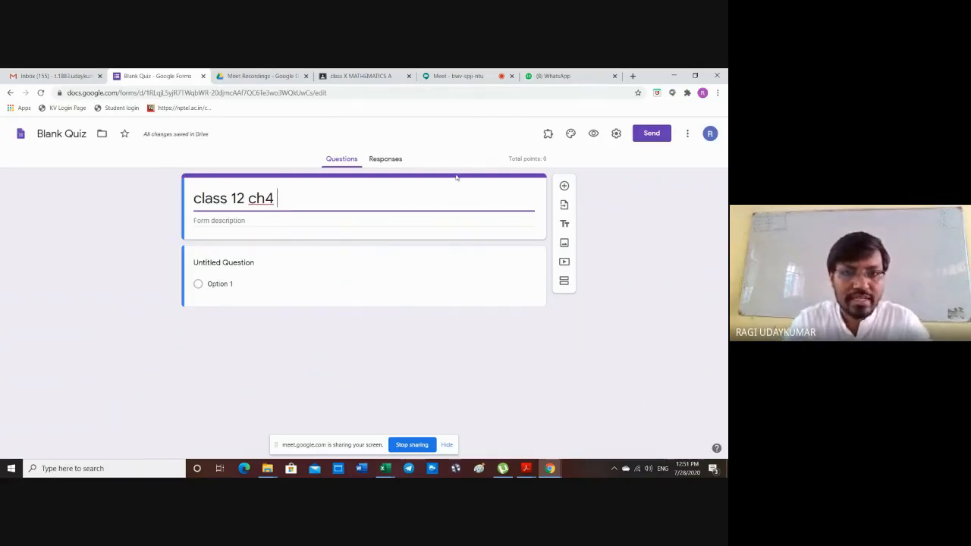
Turn the first question into a required short-answer question titled "name"
click(302, 269)
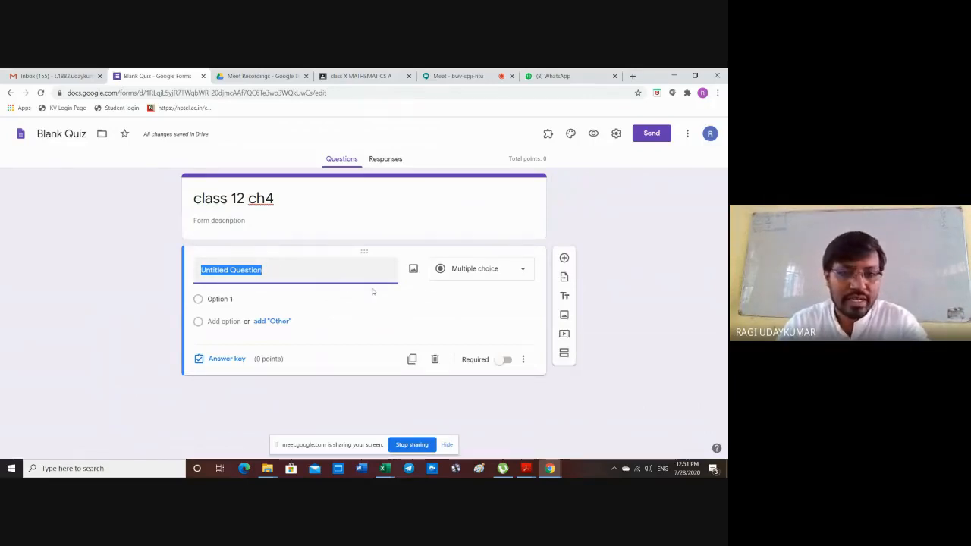
click(466, 277)
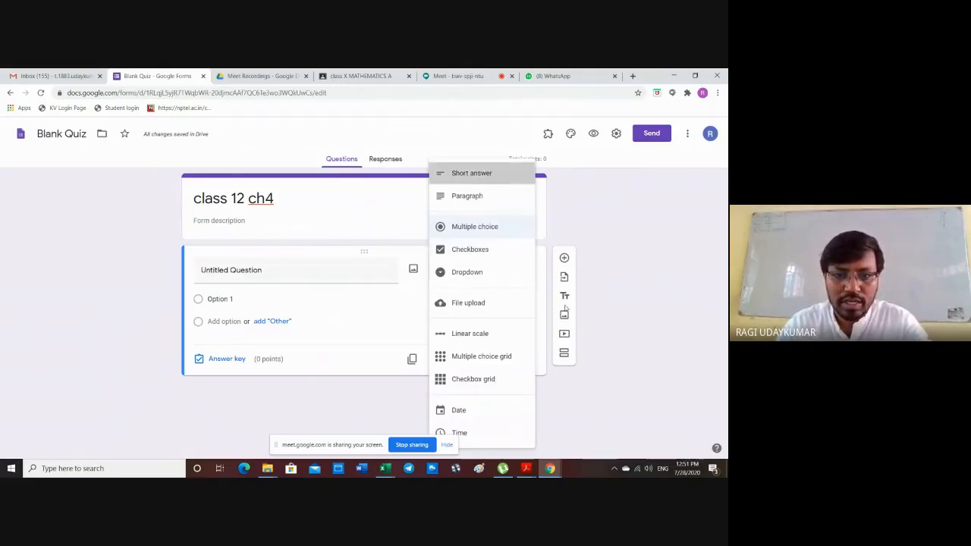
click(503, 345)
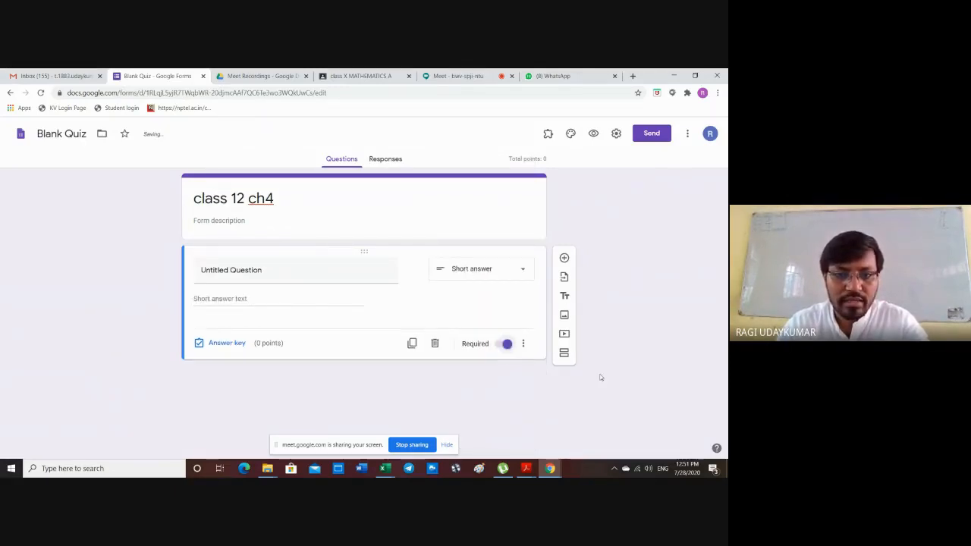
click(293, 270)
text(name)
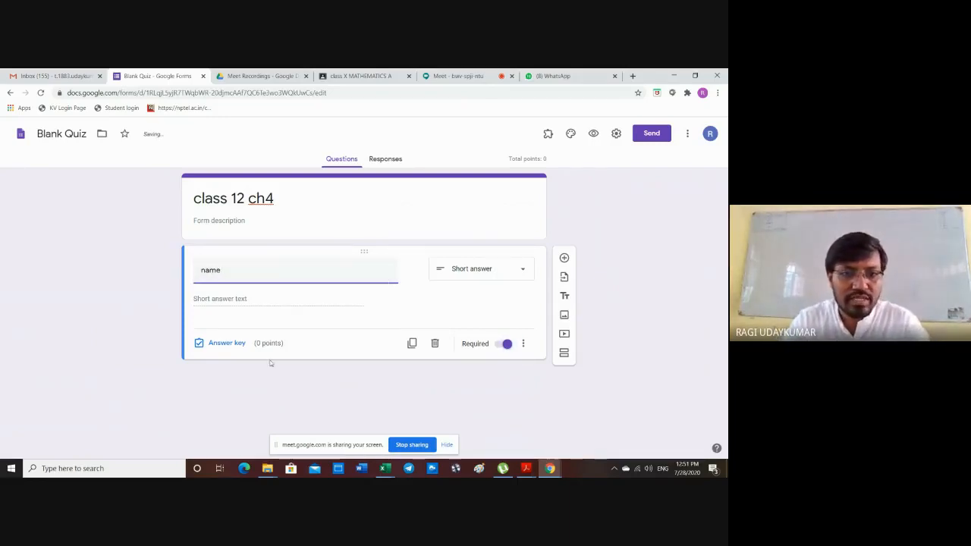
click(498, 306)
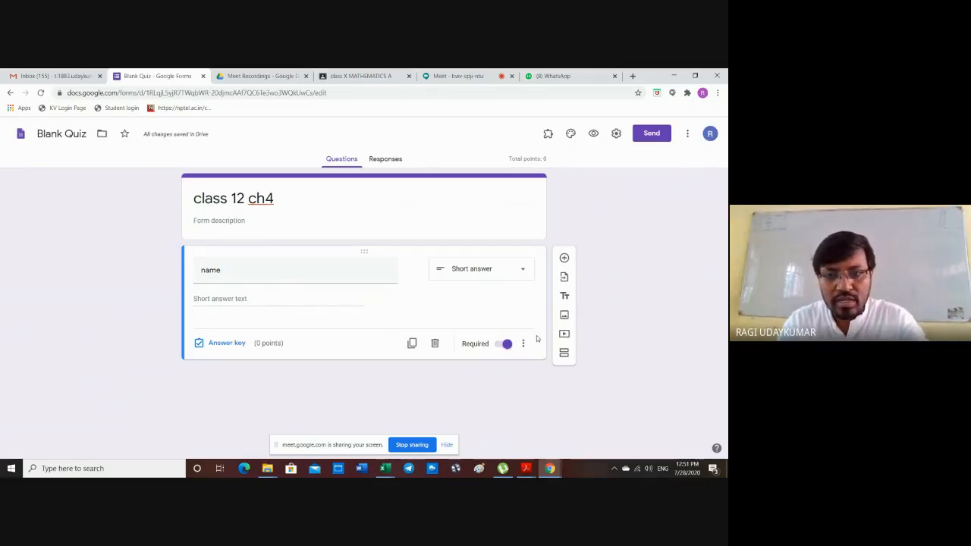
Add a multiple-choice question below the name question with the options A, B, C and D
click(564, 259)
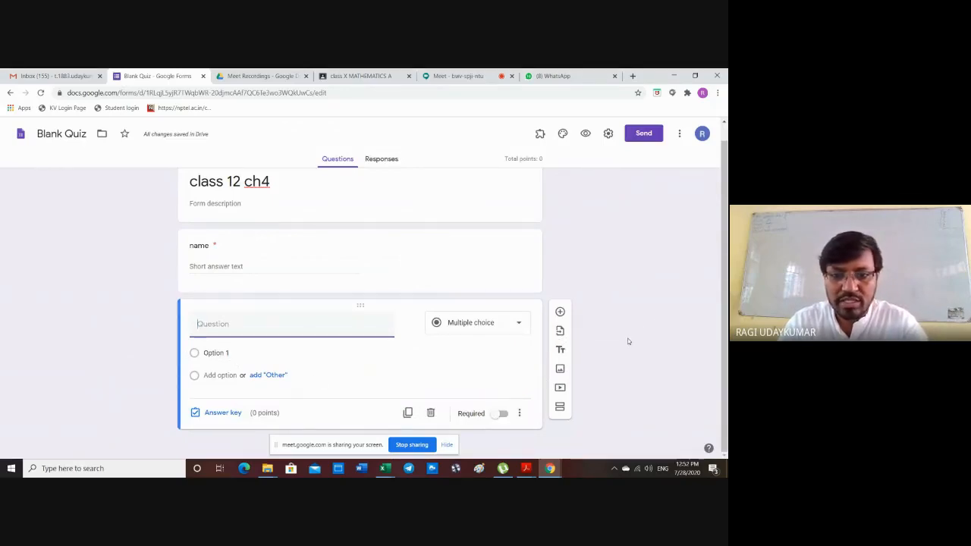
click(210, 354)
text(a)
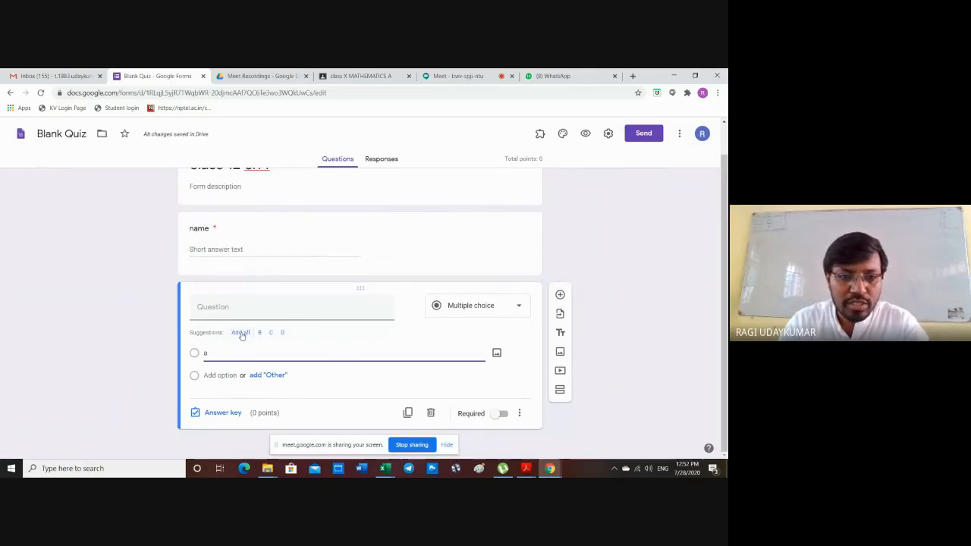
click(241, 333)
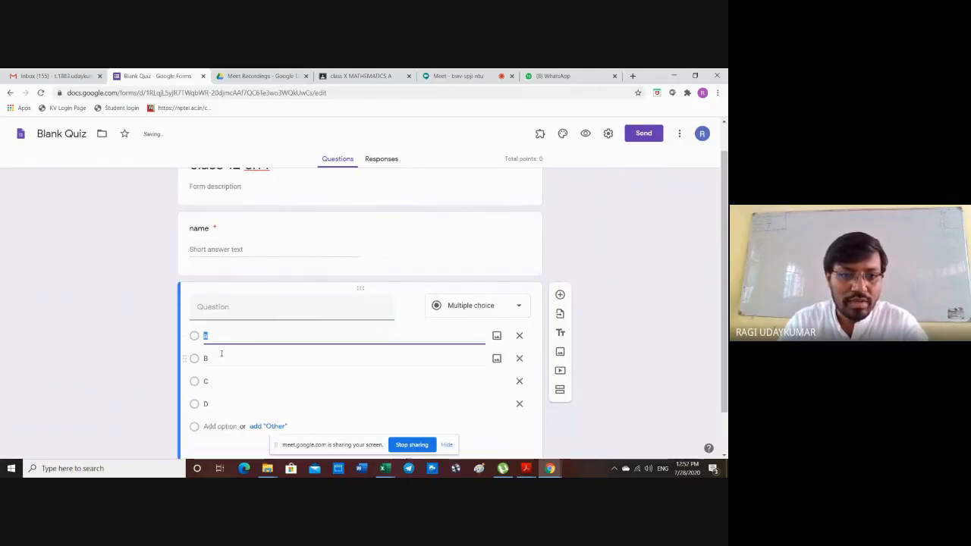
text(A)
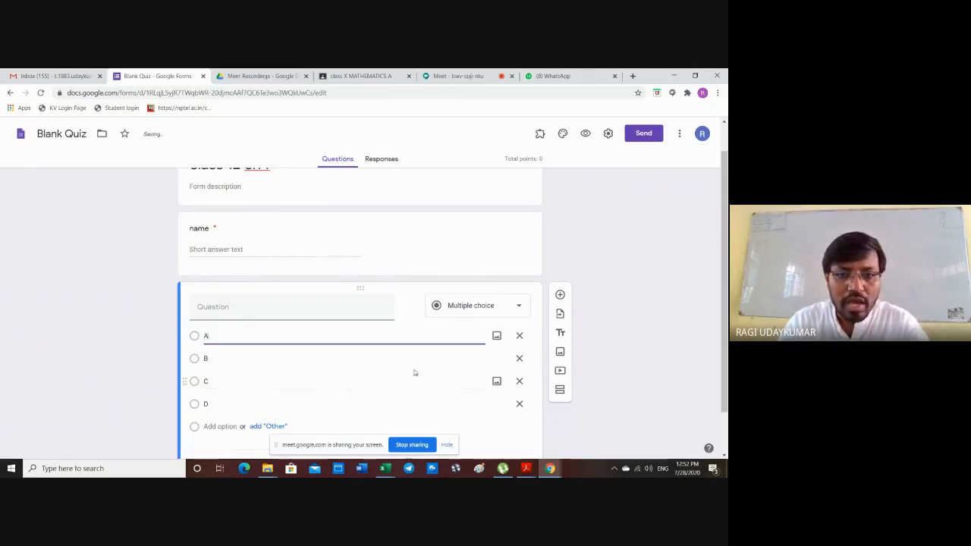
click(606, 365)
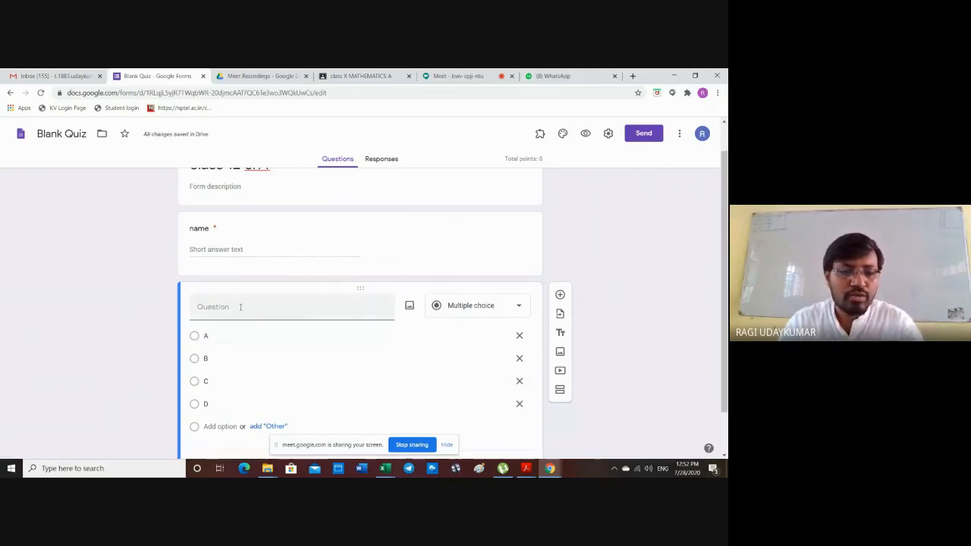
Duplicate the A–D multiple-choice question twice to get three identical questions
scroll(352, 358, down, 2)
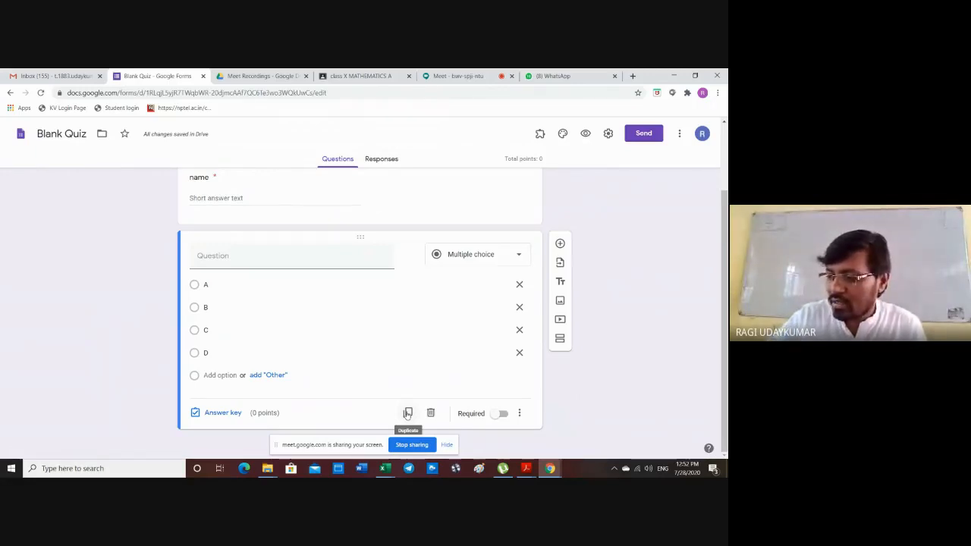
click(407, 413)
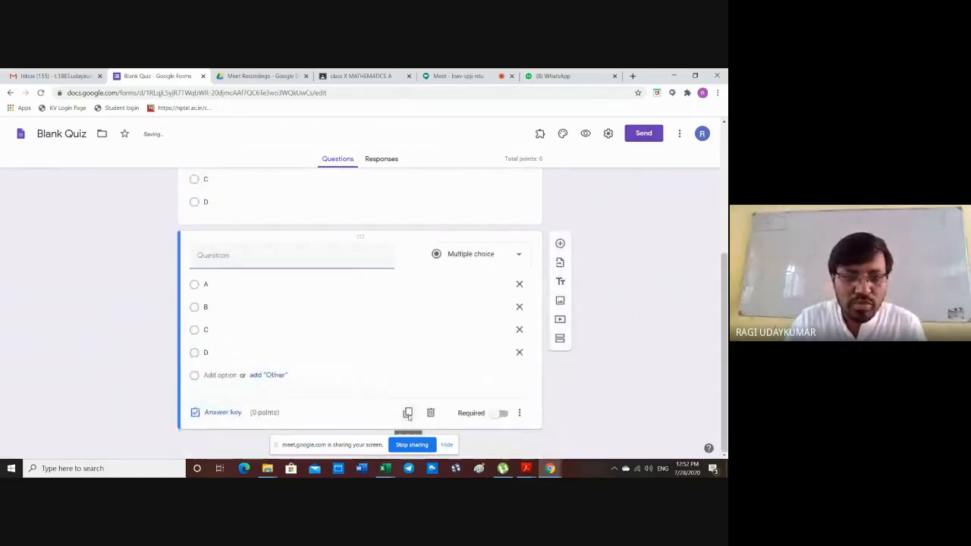
click(407, 412)
Title the first multiple-choice question "1"
scroll(411, 408, up, 5)
scroll(410, 408, up, 2)
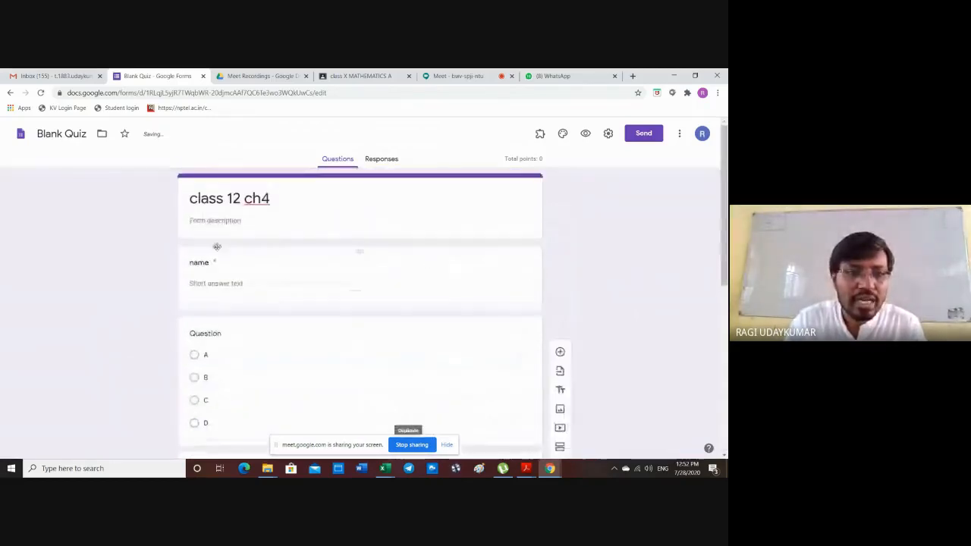
scroll(247, 349, down, 4)
scroll(224, 314, up, 3)
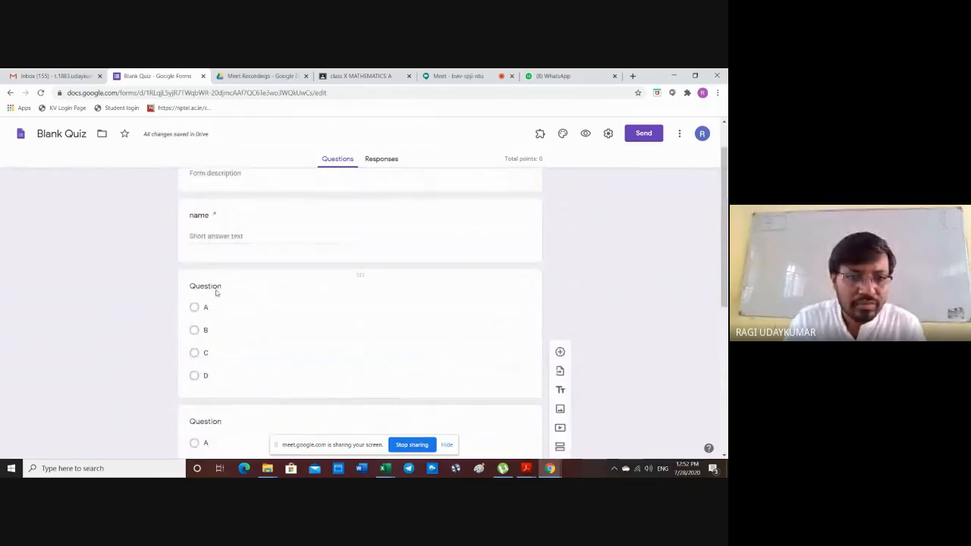
click(212, 287)
text(1)
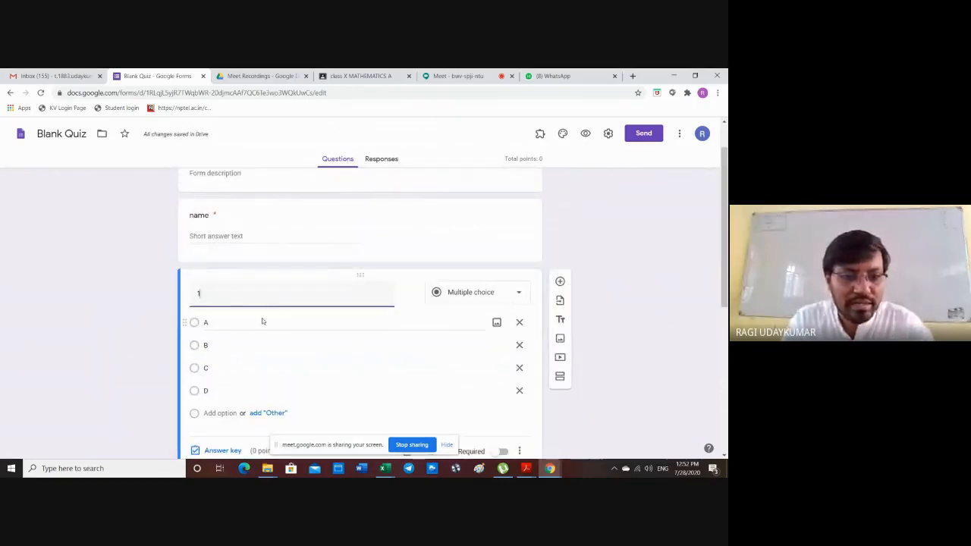
Title the second multiple-choice question "2" and the third one "3"
scroll(299, 332, down, 3)
scroll(299, 332, down, 2)
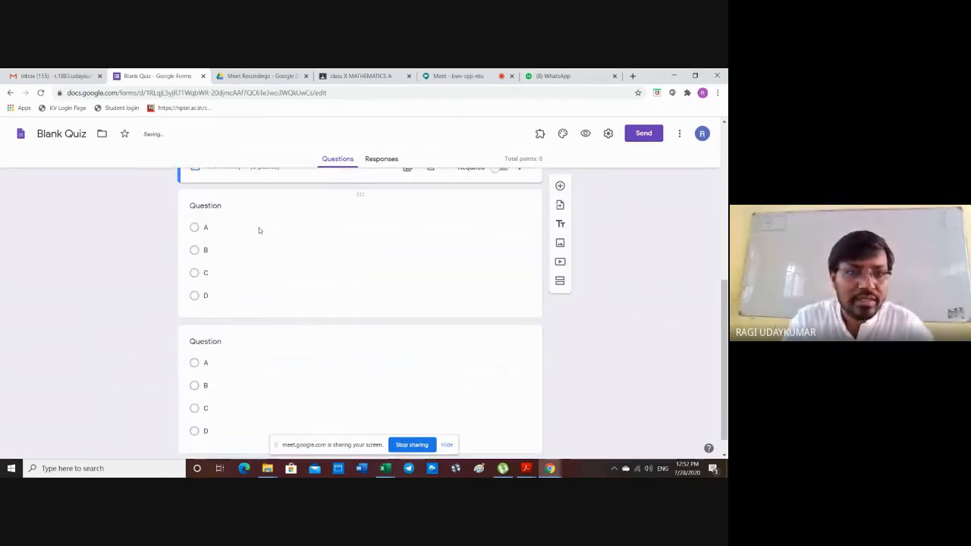
scroll(259, 230, up, 2)
click(286, 341)
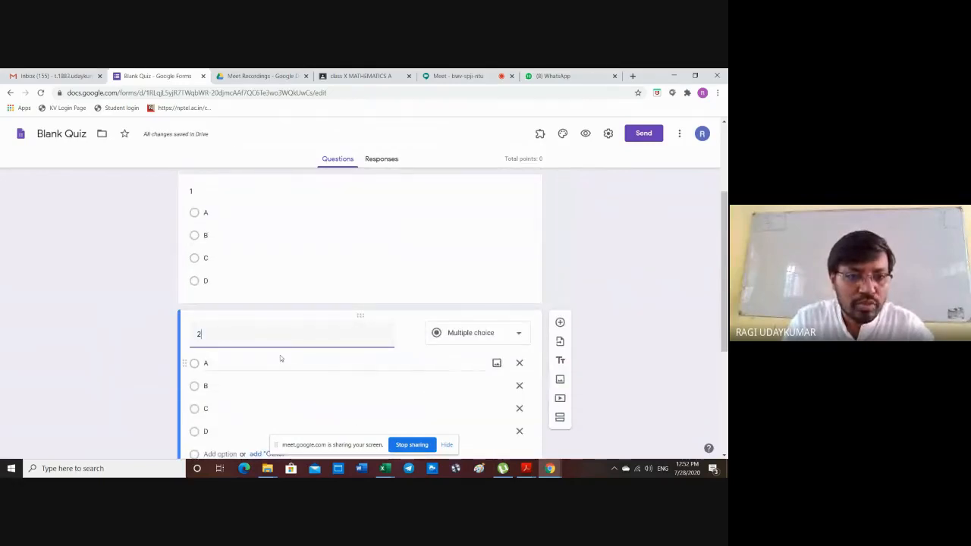
scroll(271, 351, down, 3)
click(271, 336)
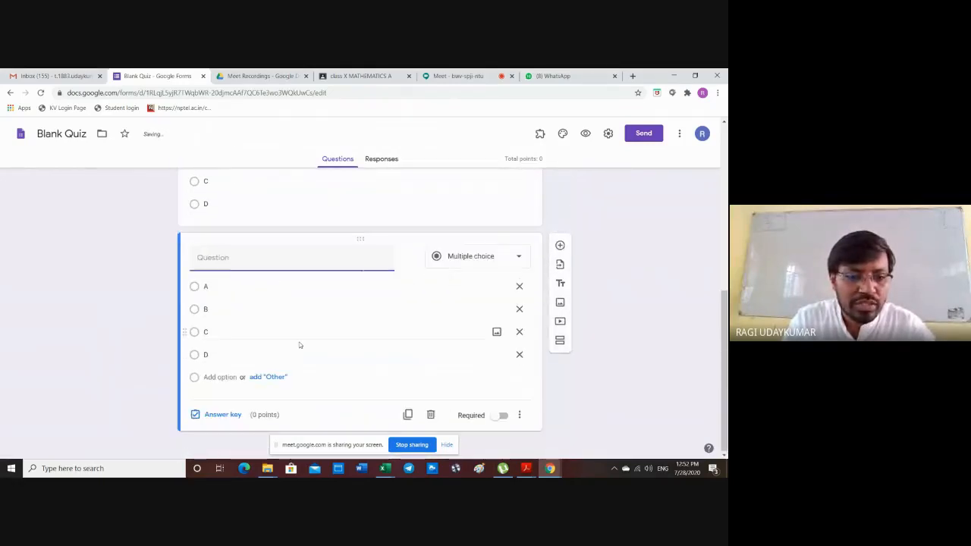
text(3)
click(399, 310)
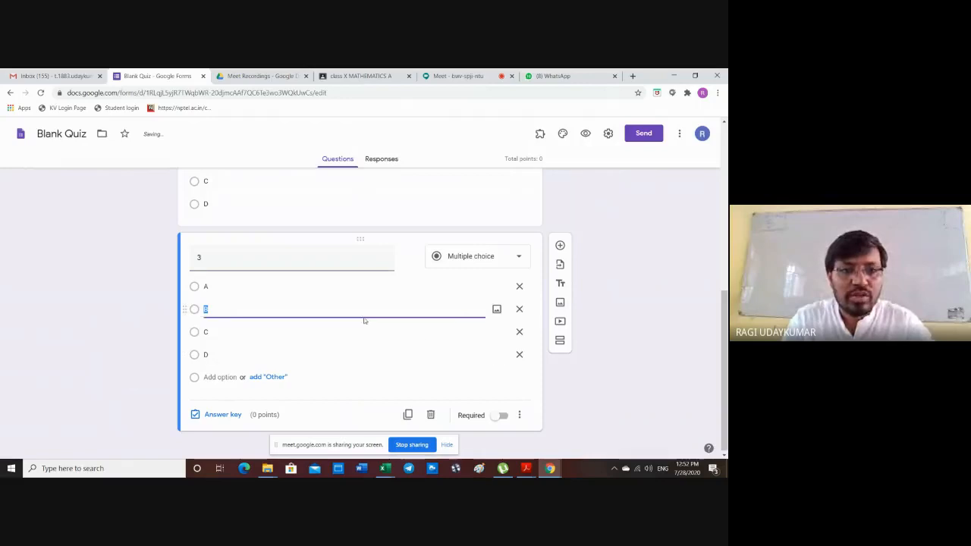
scroll(353, 304, up, 6)
scroll(334, 279, up, 3)
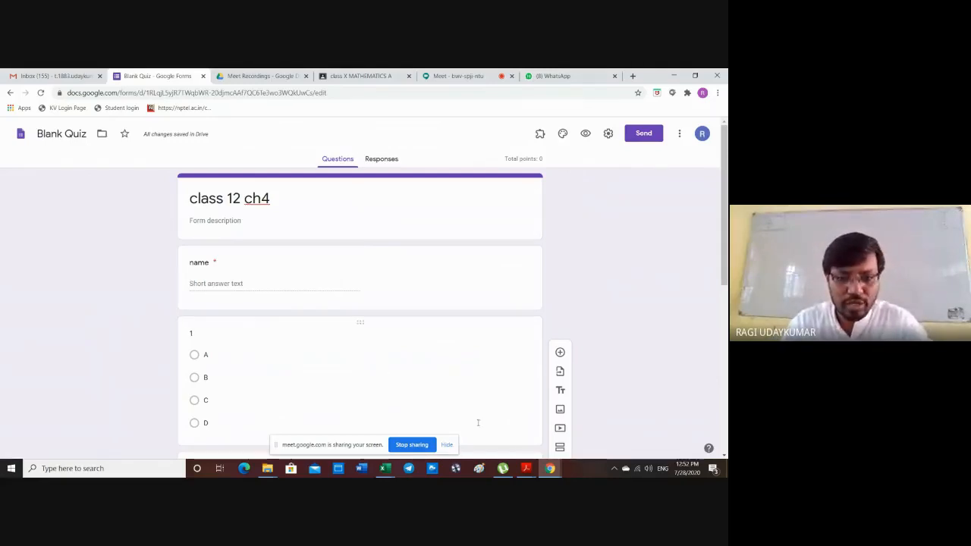
Switch to ieep203.pdf in Adobe Acrobat Reader and bring the multiple-choice questions of Exercise 3.1 into view
mouse_move(526, 468)
click(557, 437)
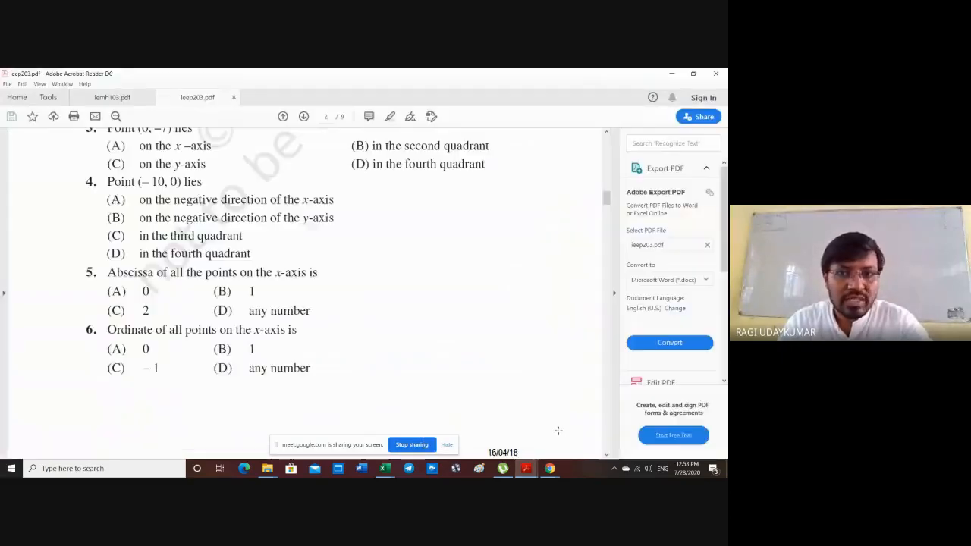
scroll(384, 282, up, 1)
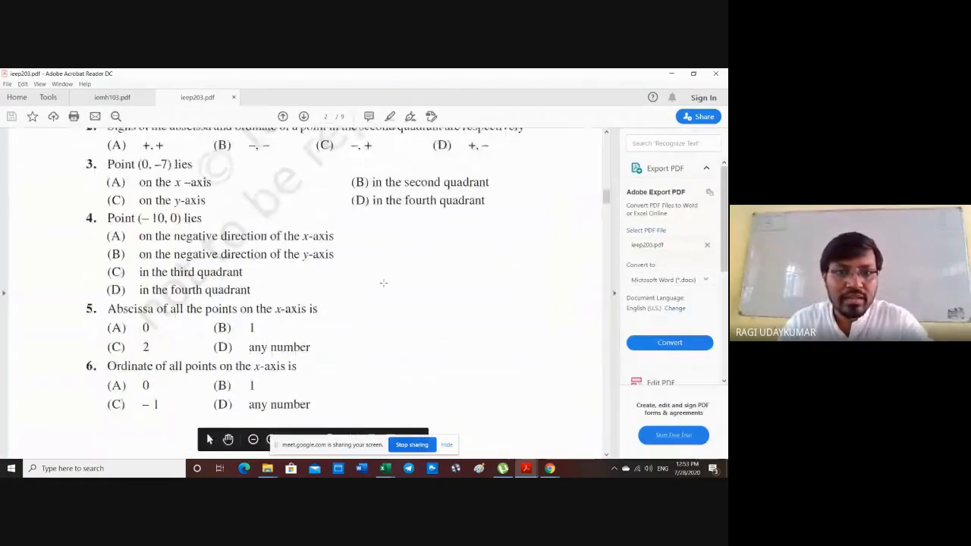
scroll(384, 283, up, 3)
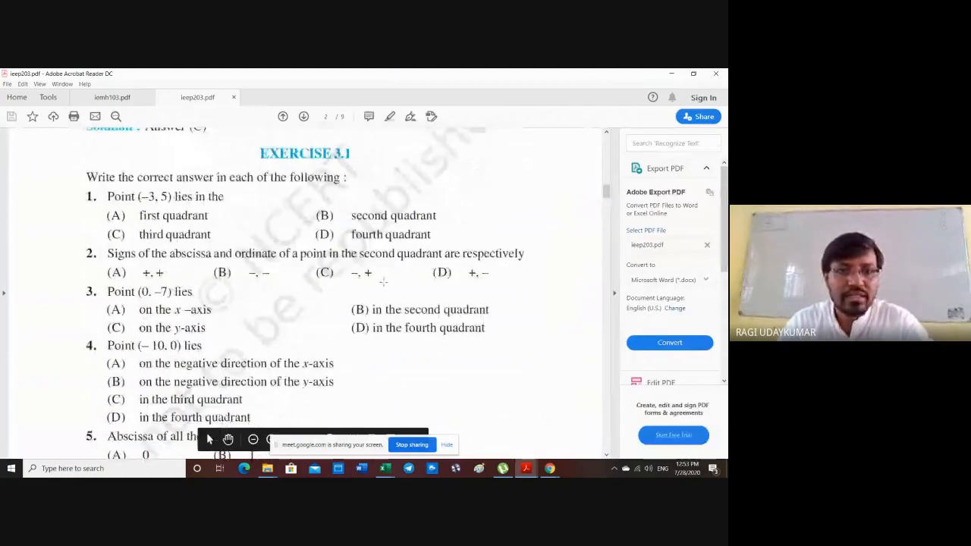
scroll(384, 282, down, 3)
scroll(384, 282, up, 4)
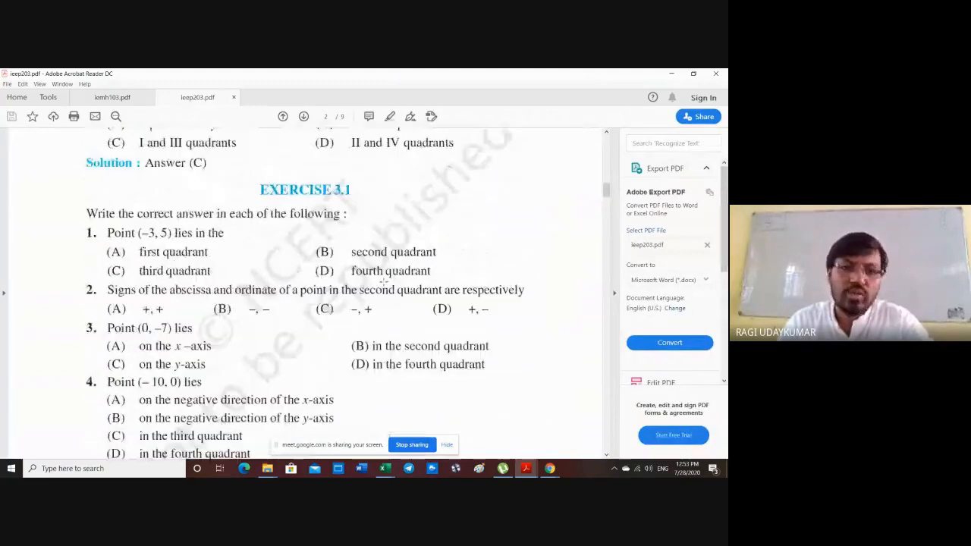
scroll(384, 280, up, 1)
scroll(326, 250, down, 5)
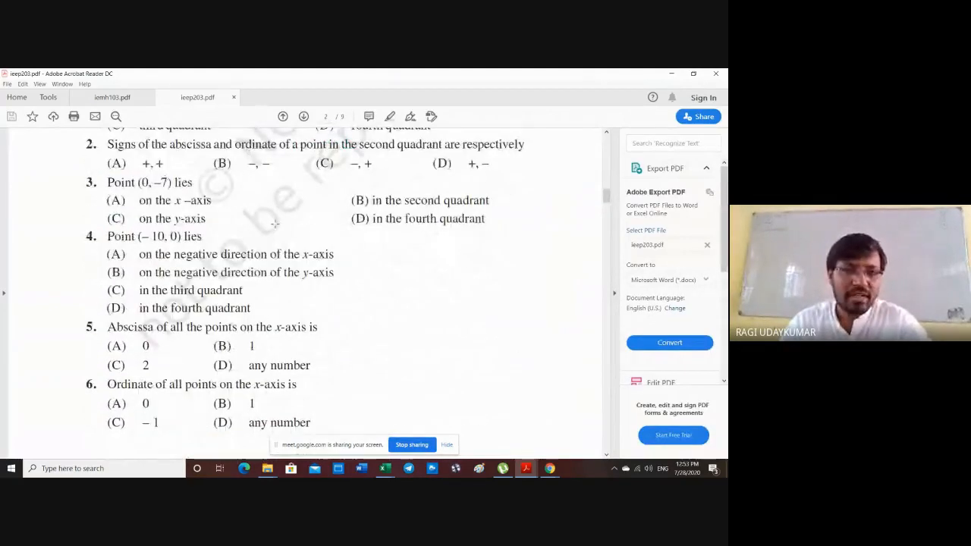
Take a snapshot of question 4, "Point (–10, 0) lies", together with its four answer options
click(23, 84)
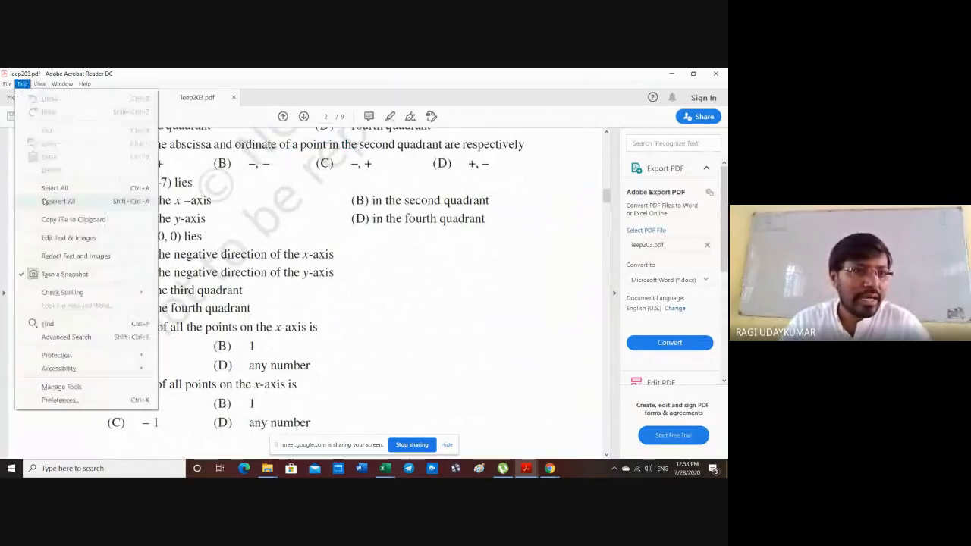
click(64, 274)
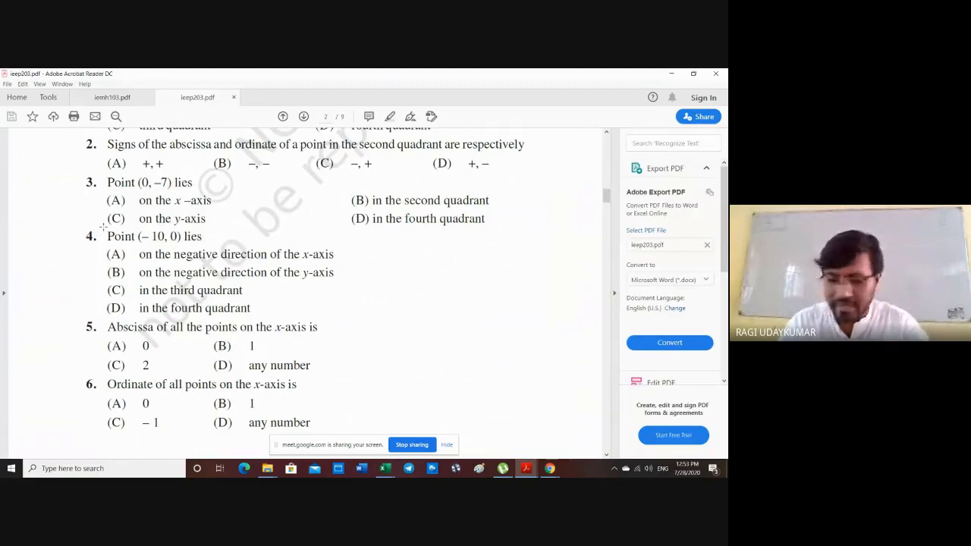
drag(103, 227, 389, 324)
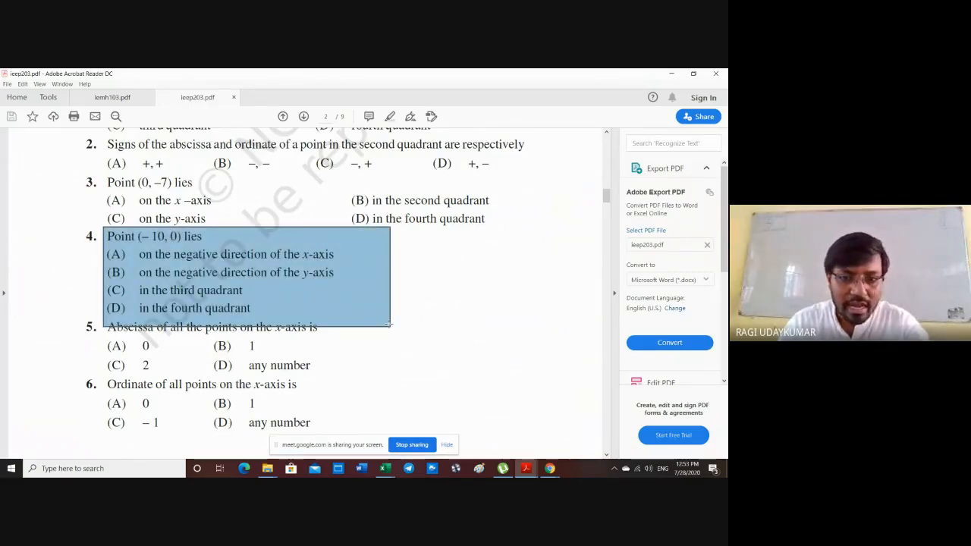
Switch to Paint and paste the copied question snapshot onto the blank canvas
click(478, 469)
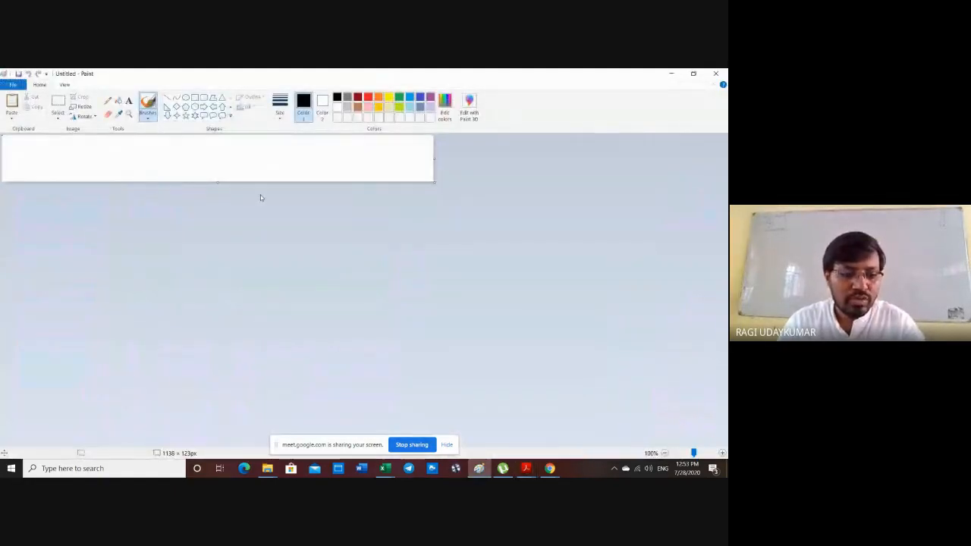
key(ctrl+v)
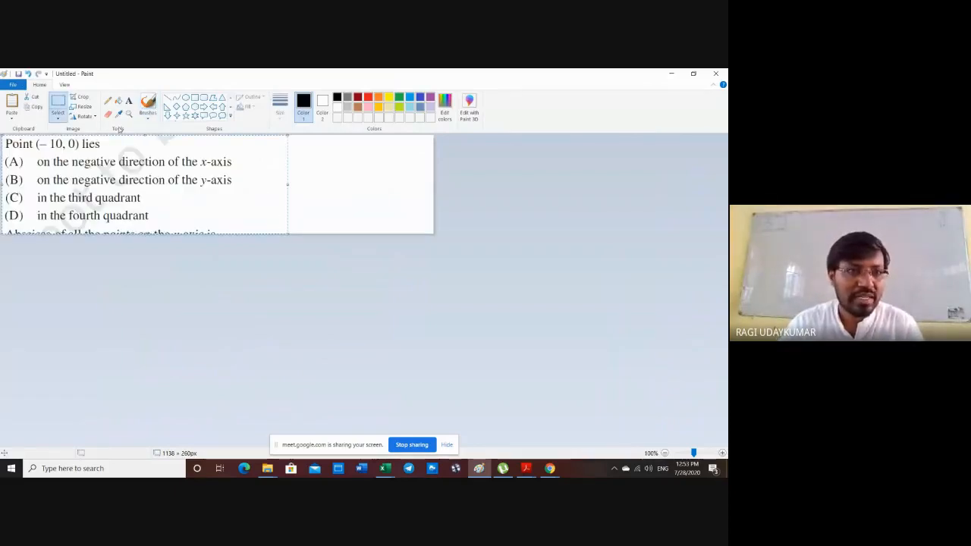
Start saving the pasted question picture as a new file, creating and opening a new folder on the Desktop as its location
click(13, 84)
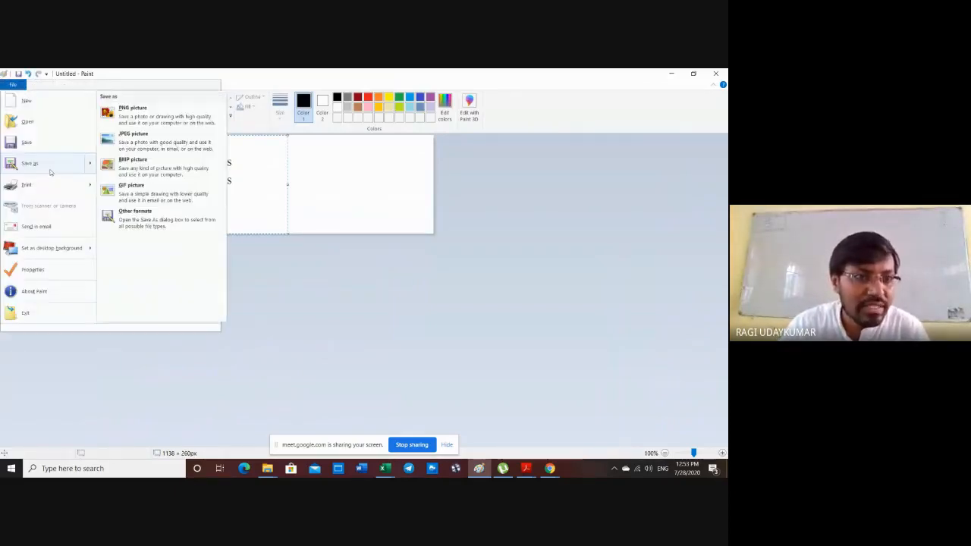
click(50, 173)
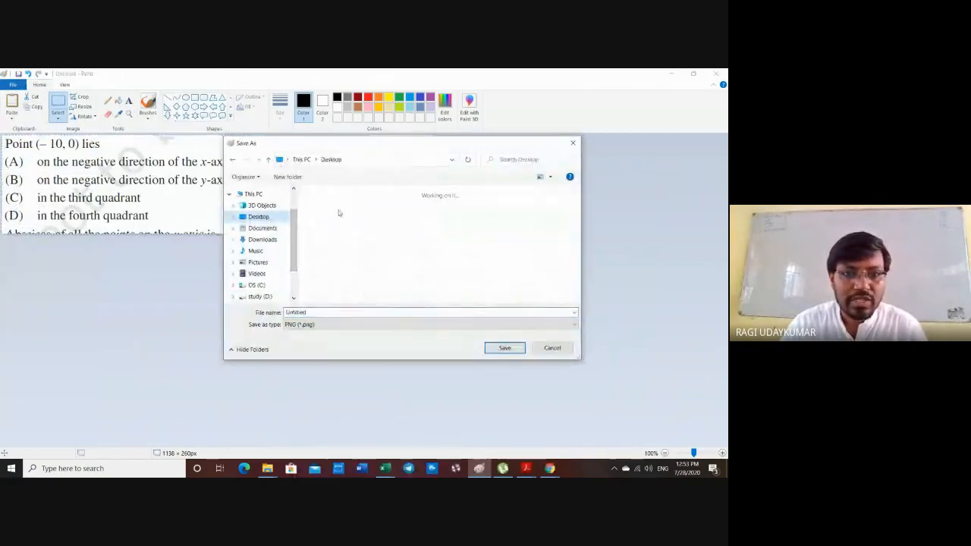
click(304, 181)
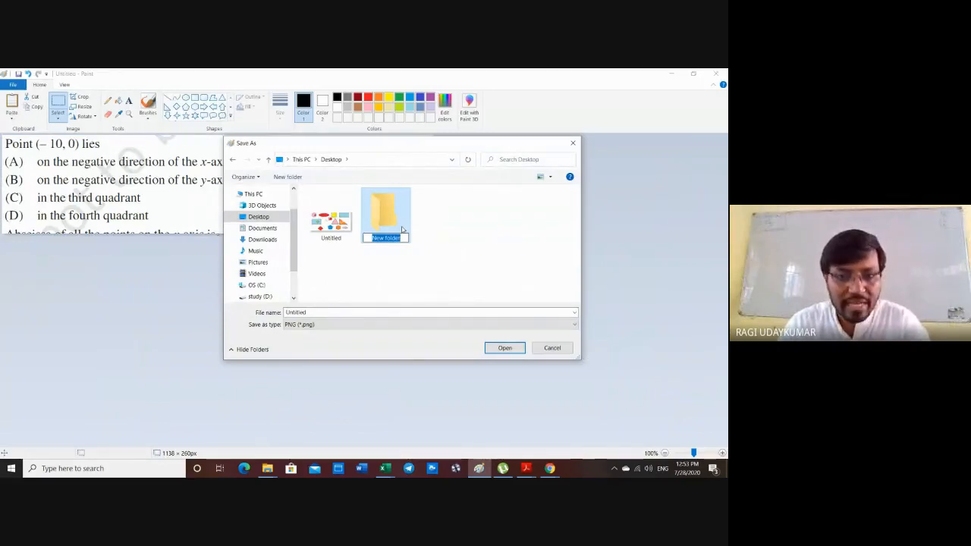
click(427, 232)
click(380, 216)
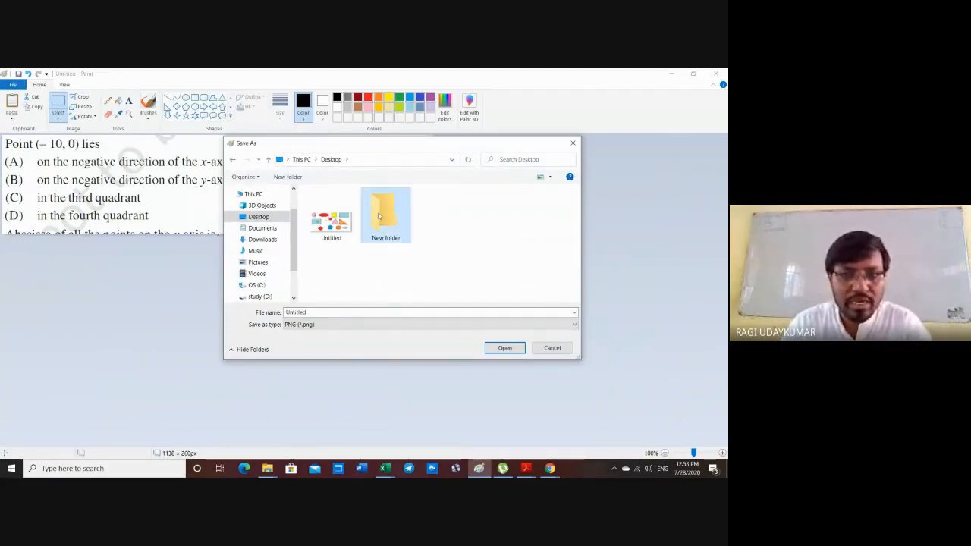
double_click(380, 216)
Name the question picture "1" and save it as a PNG in the new folder
double_click(303, 312)
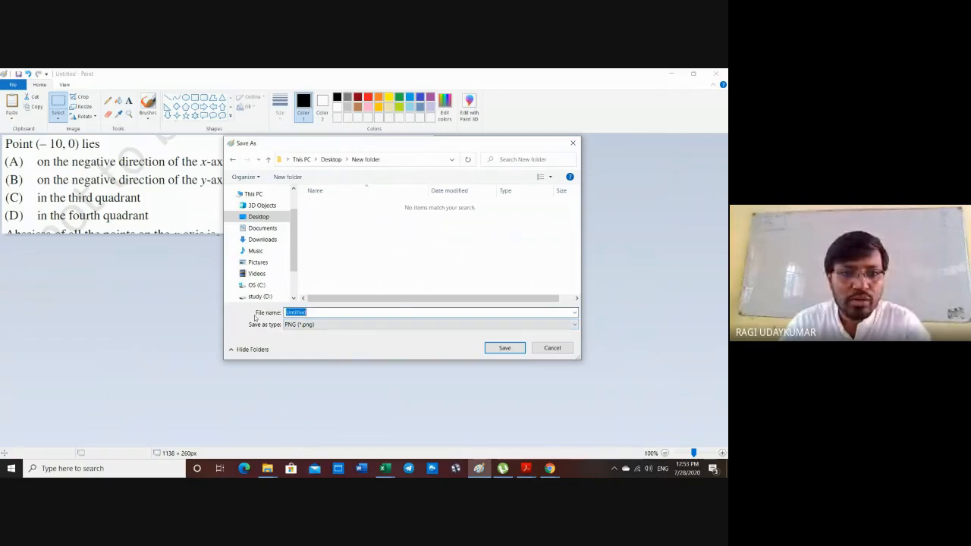
text(1)
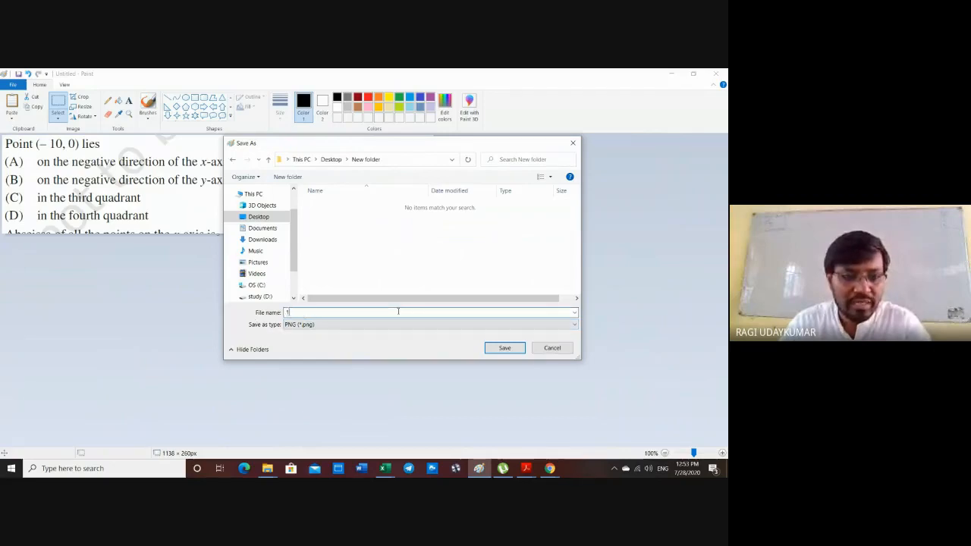
click(504, 349)
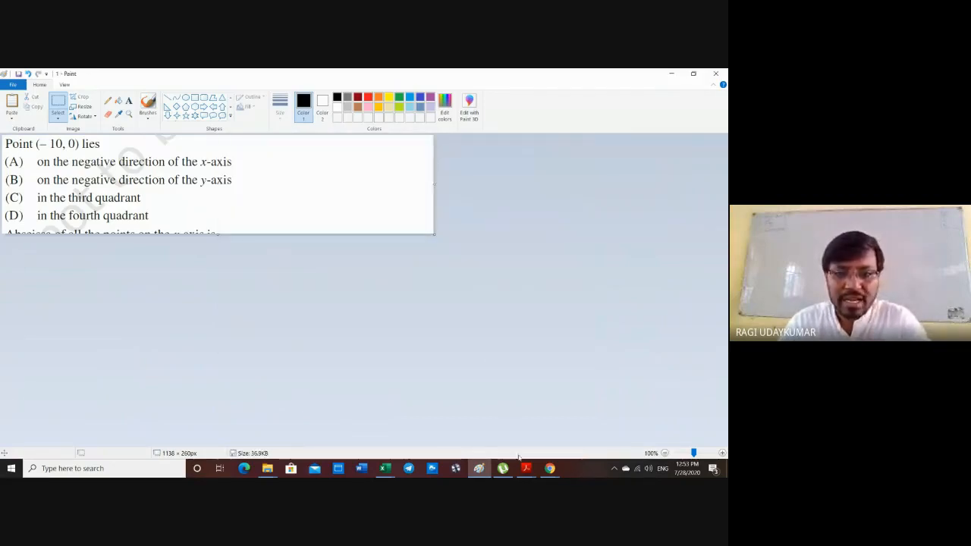
Switch to ieep203.pdf in Adobe Acrobat Reader and take a snapshot of question 6, "Ordinate of all points on the x-axis is", with its four options
click(529, 470)
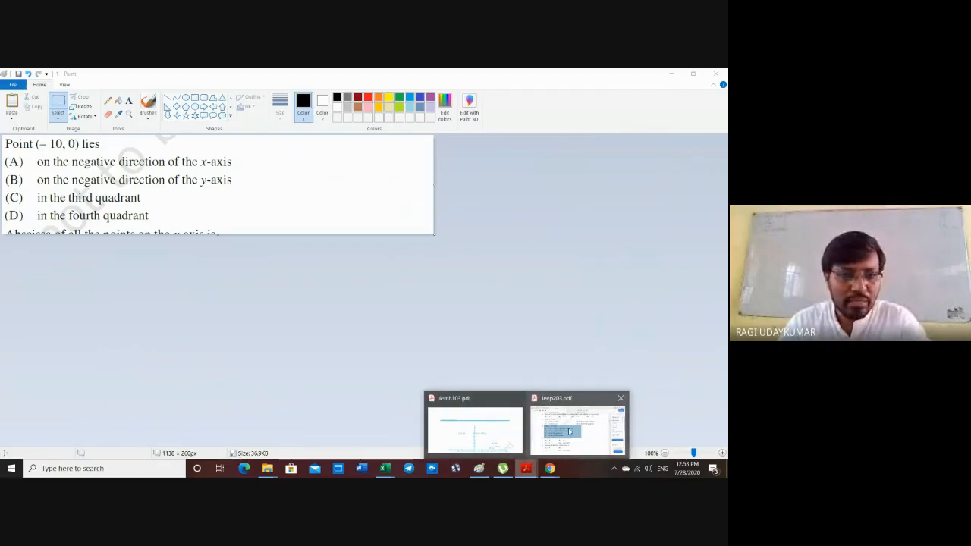
click(569, 432)
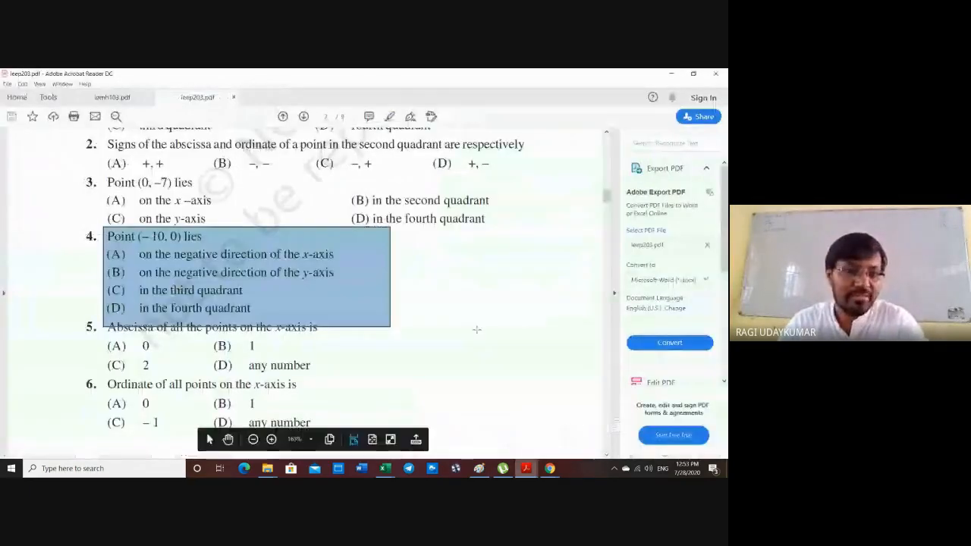
scroll(476, 329, down, 5)
scroll(476, 329, up, 1)
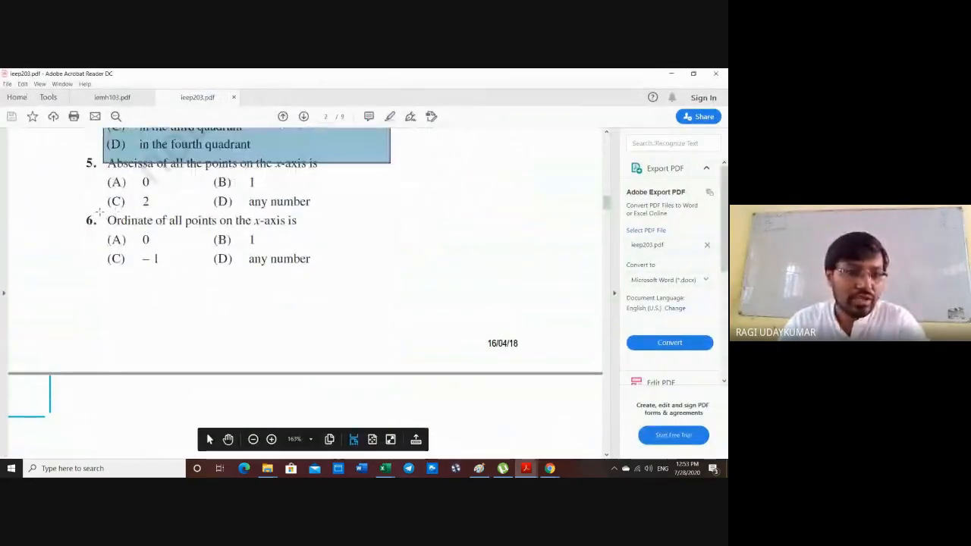
drag(106, 214, 342, 278)
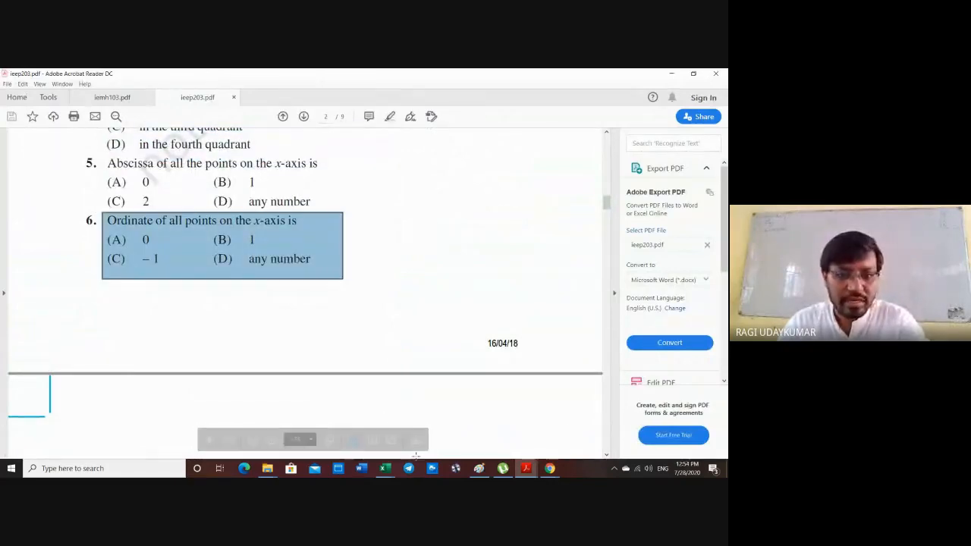
Switch to Paint, paste the question 6 snapshot over the previous question, and enlarge it to about 871 × 257 px to cover the old text
click(478, 468)
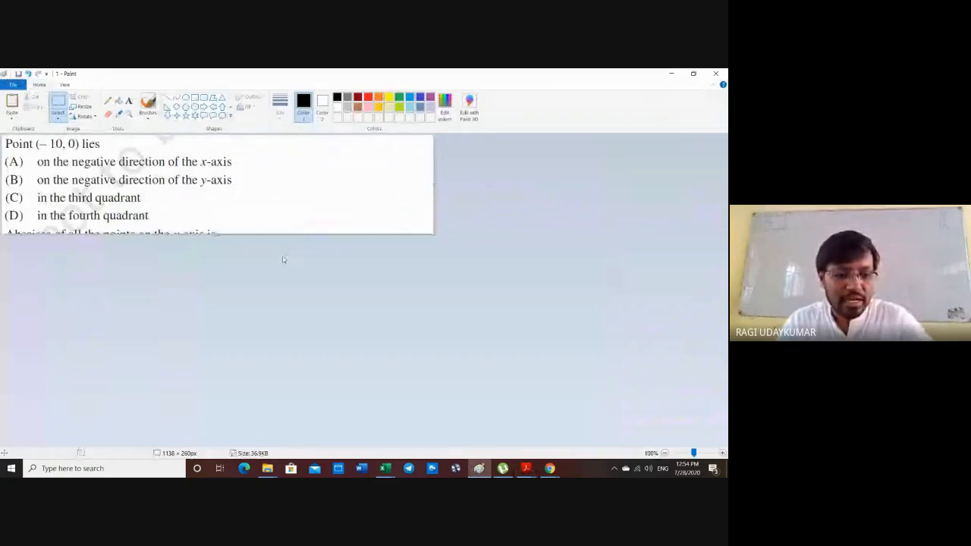
key(ctrl+v)
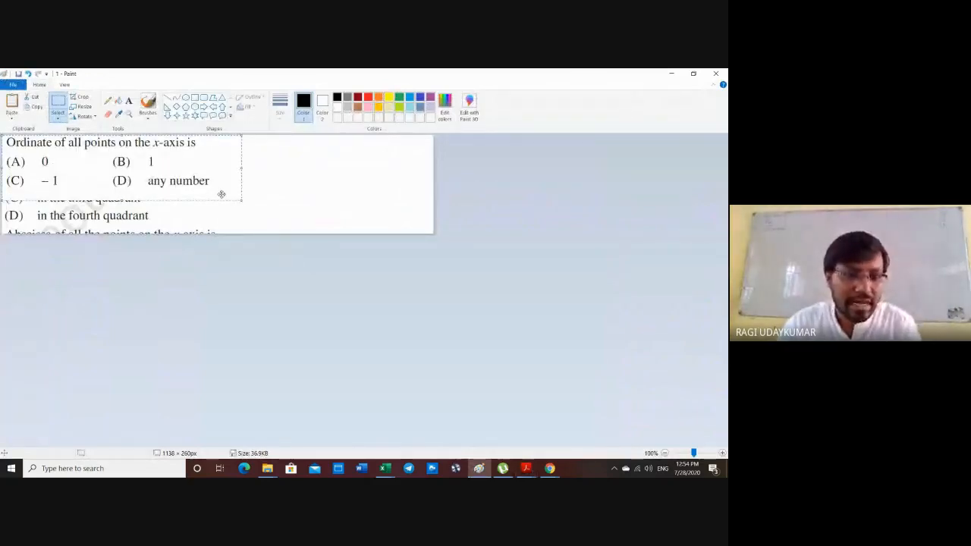
drag(241, 201, 331, 233)
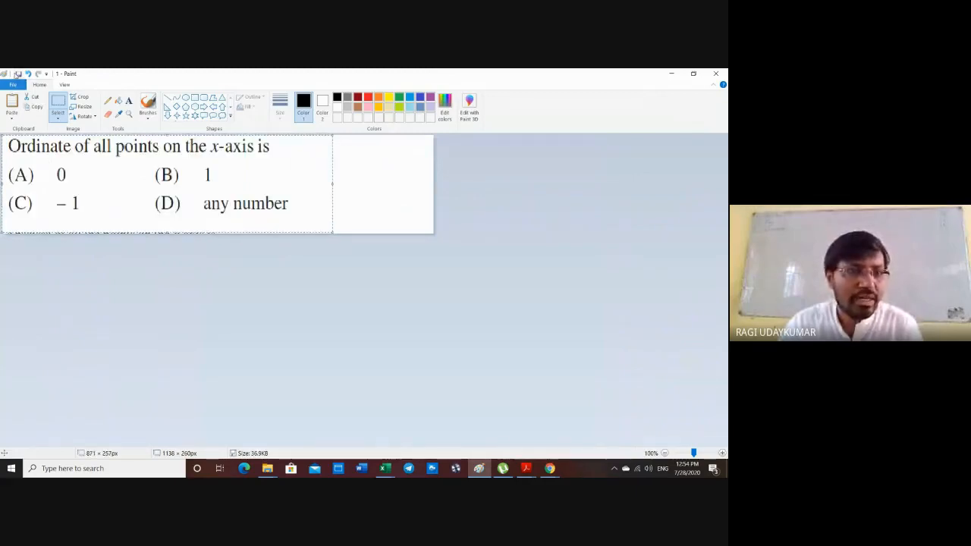
Save the question 6 picture as a separate PNG named "2" in the same Desktop folder
click(12, 84)
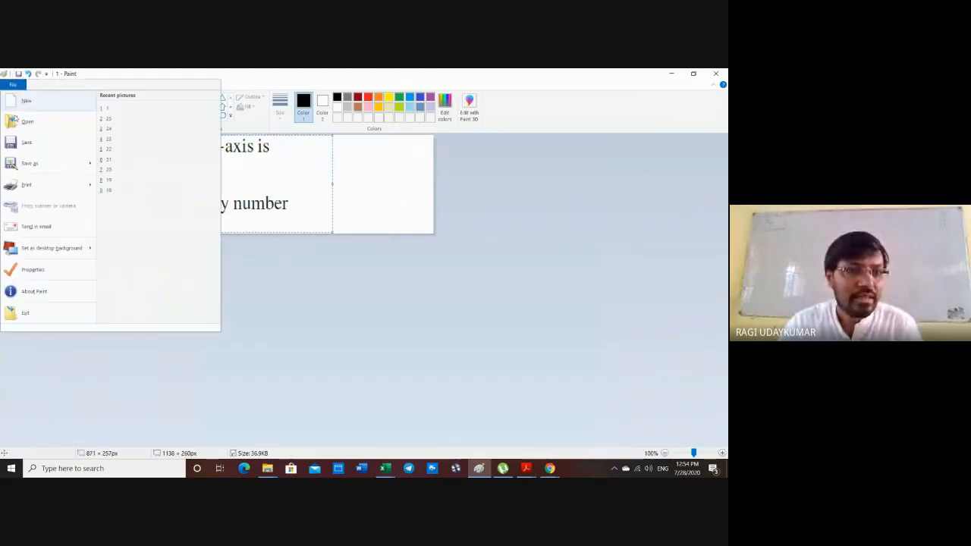
click(30, 163)
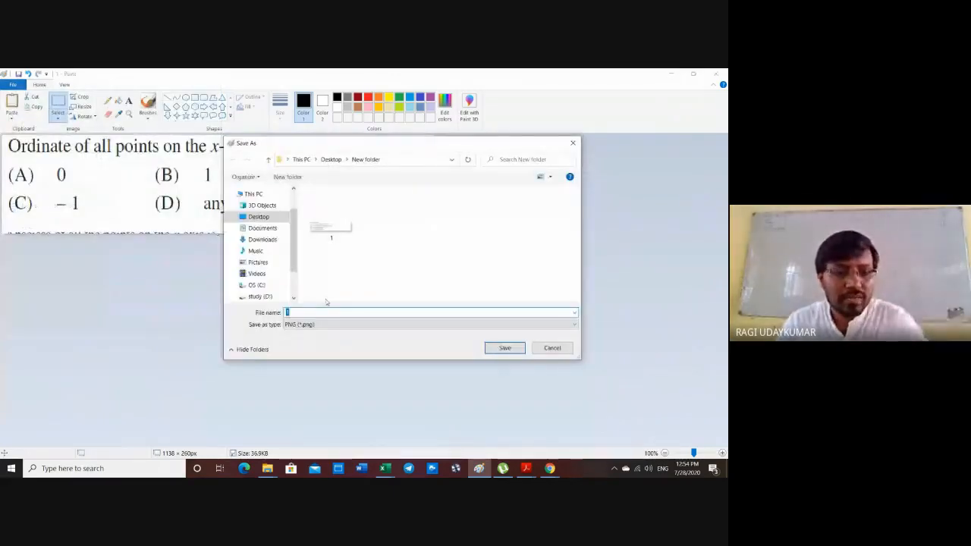
text(2)
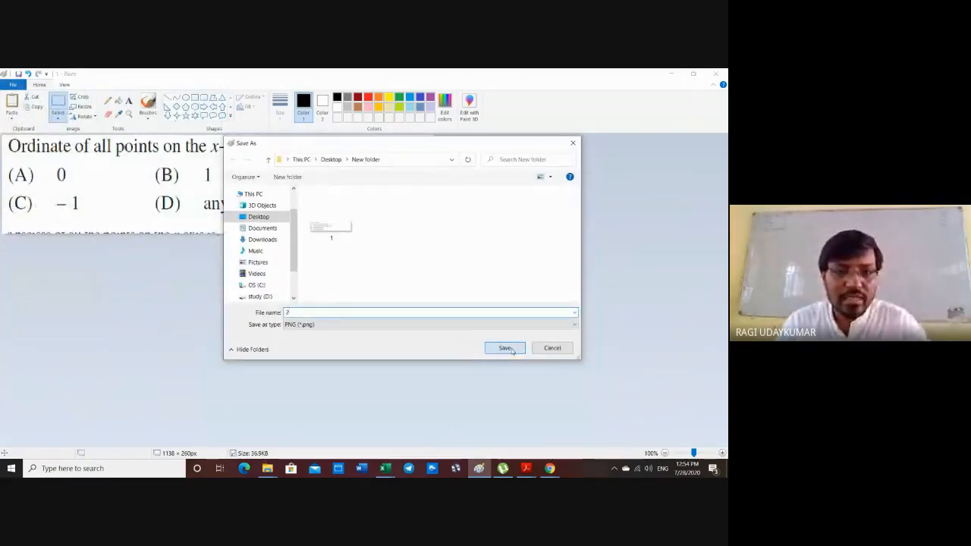
click(505, 349)
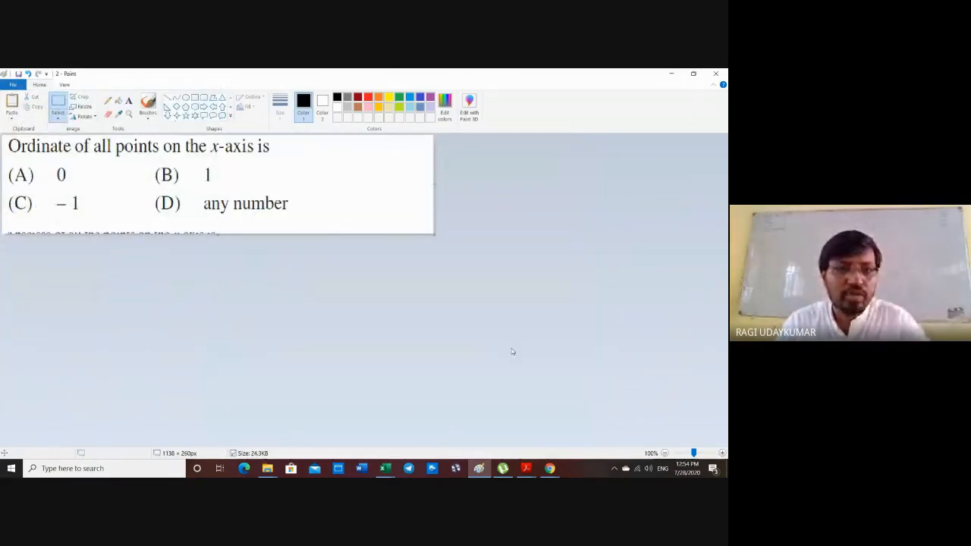
Minimize the open windows and open the Desktop's New folder in a maximized window to check the saved question pictures
click(671, 76)
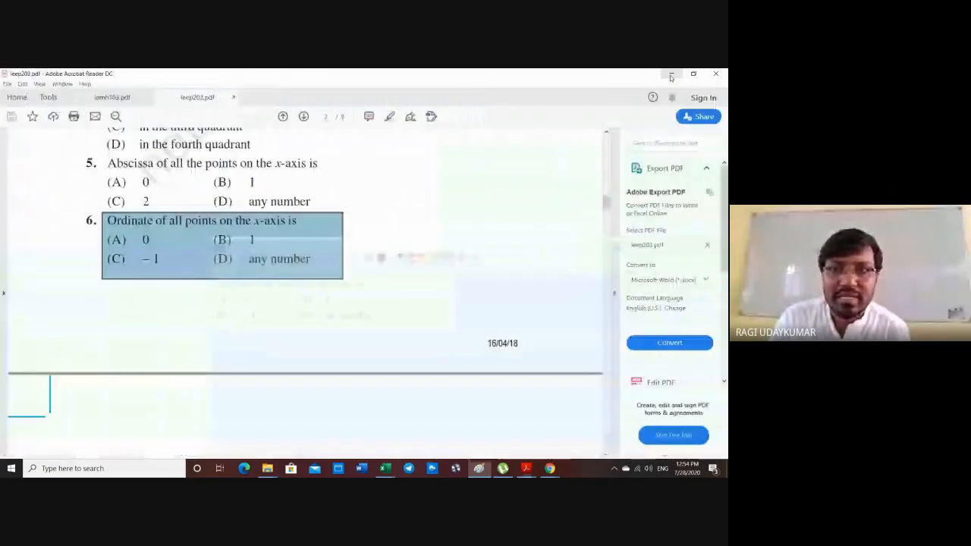
click(670, 76)
click(670, 76)
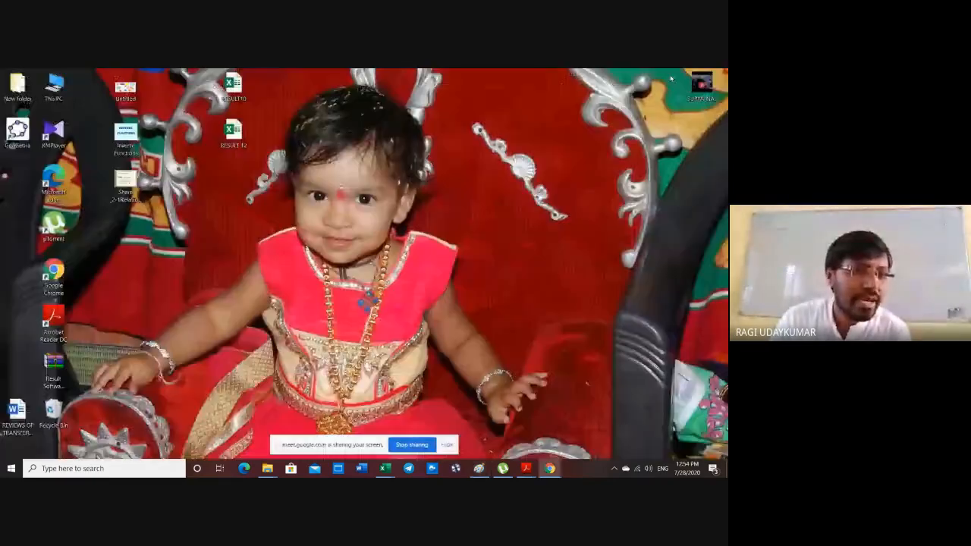
double_click(18, 86)
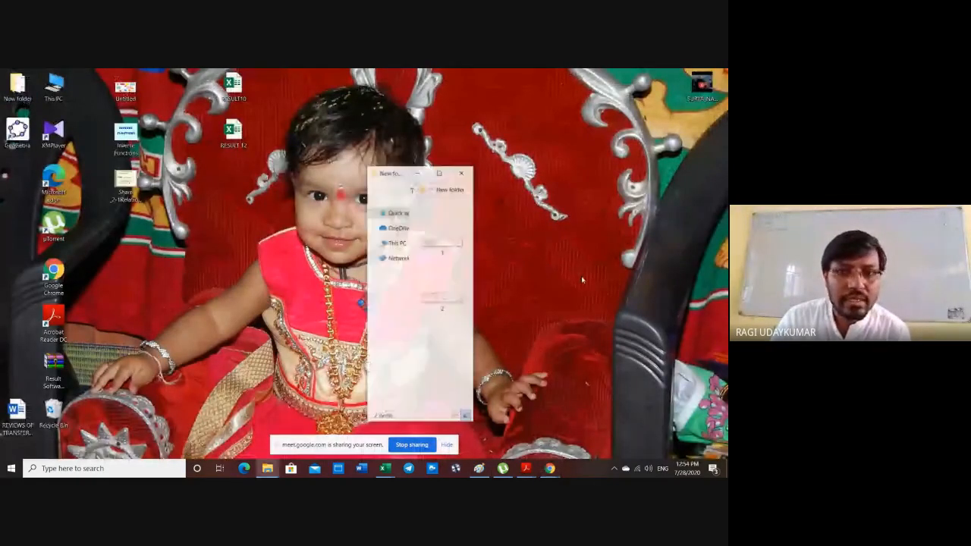
click(438, 173)
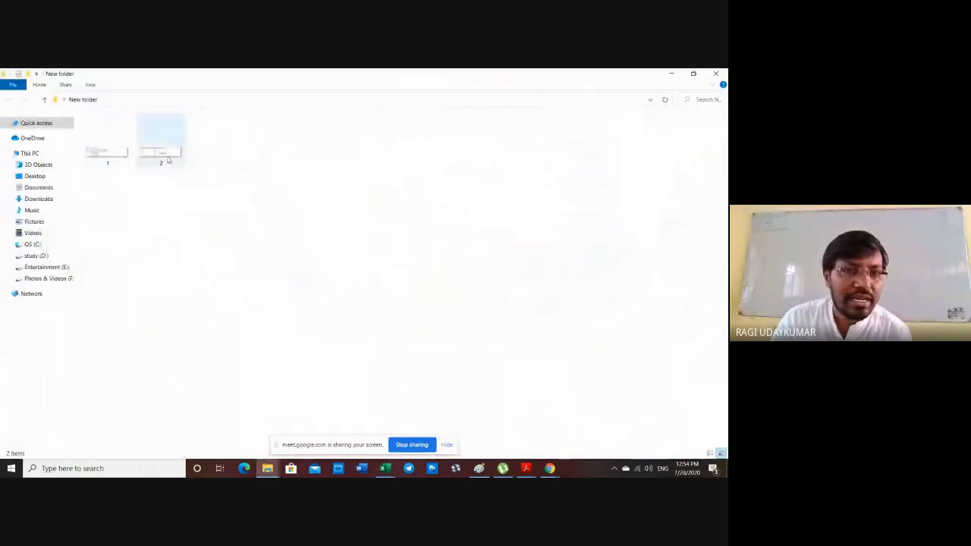
Switch to the Blank Quiz form in Chrome and upload picture "1" from the Desktop's New folder as the image for question 1
click(551, 469)
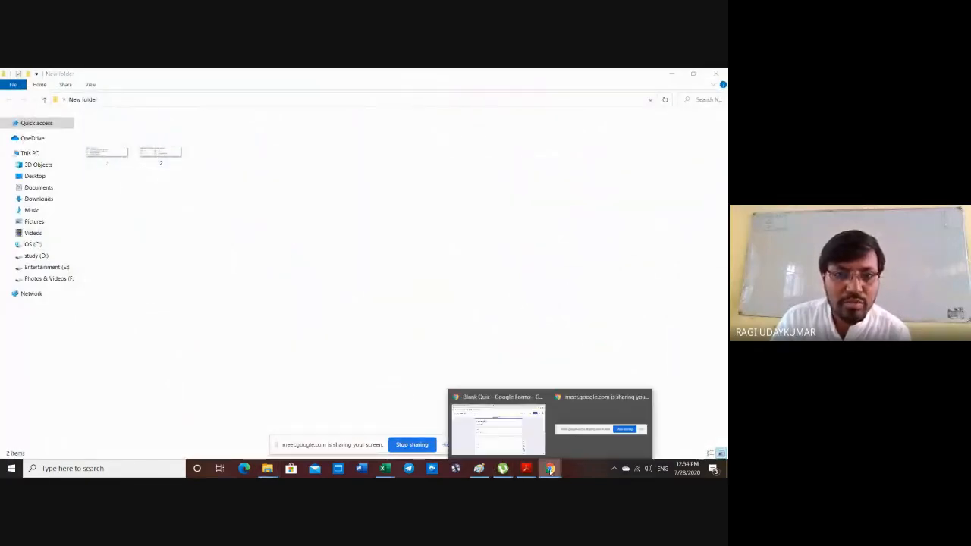
click(524, 430)
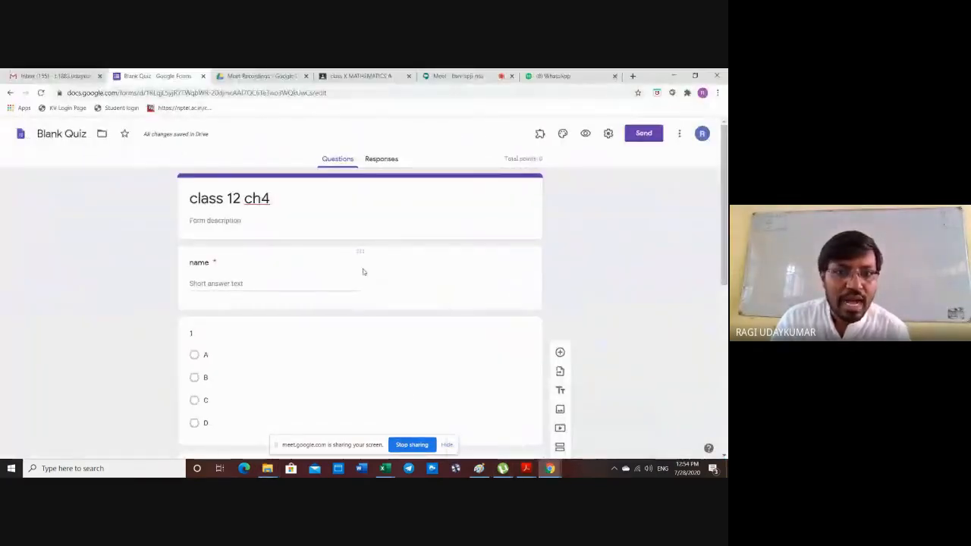
scroll(325, 306, down, 2)
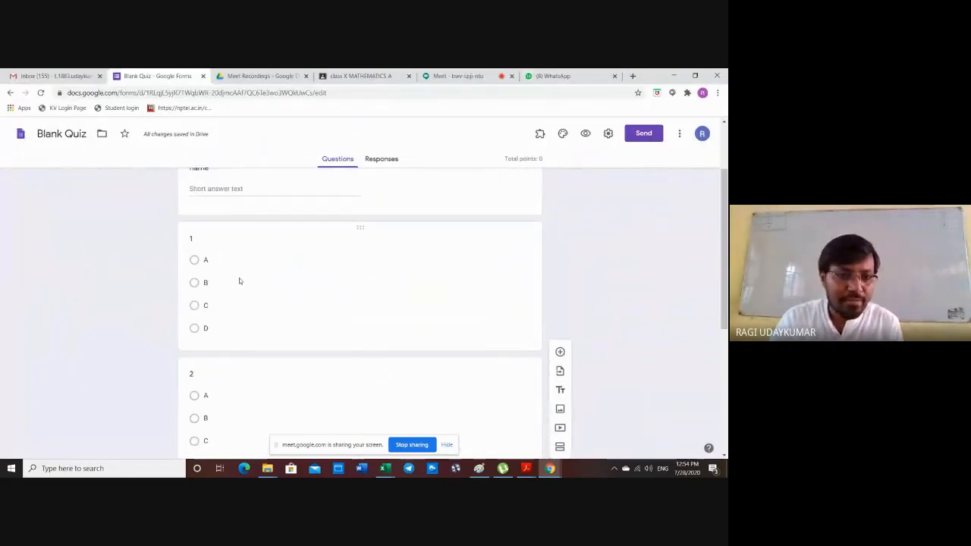
click(217, 241)
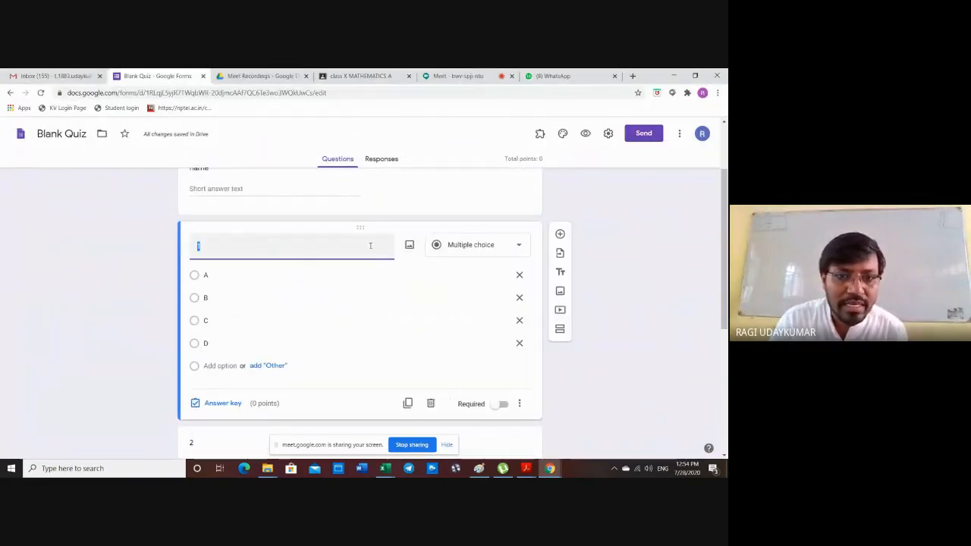
click(410, 247)
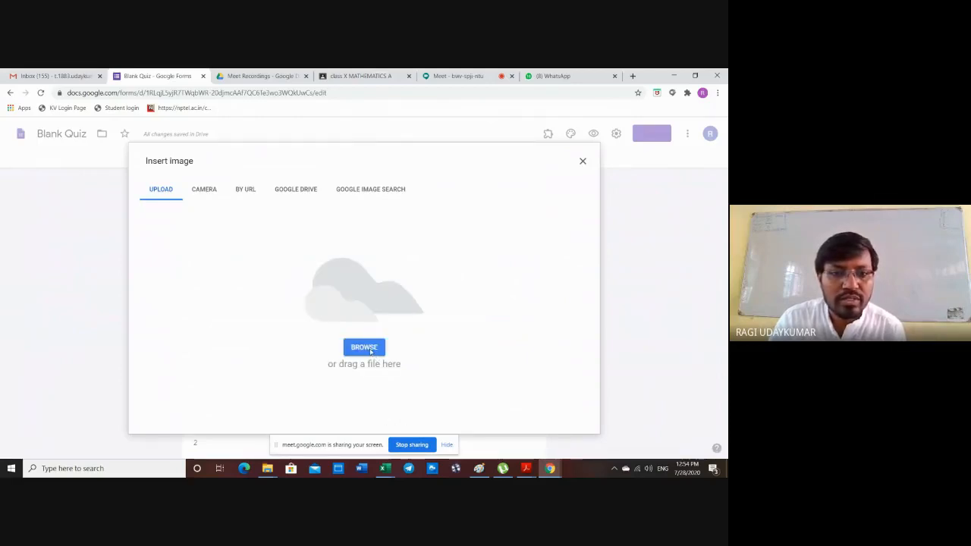
click(371, 350)
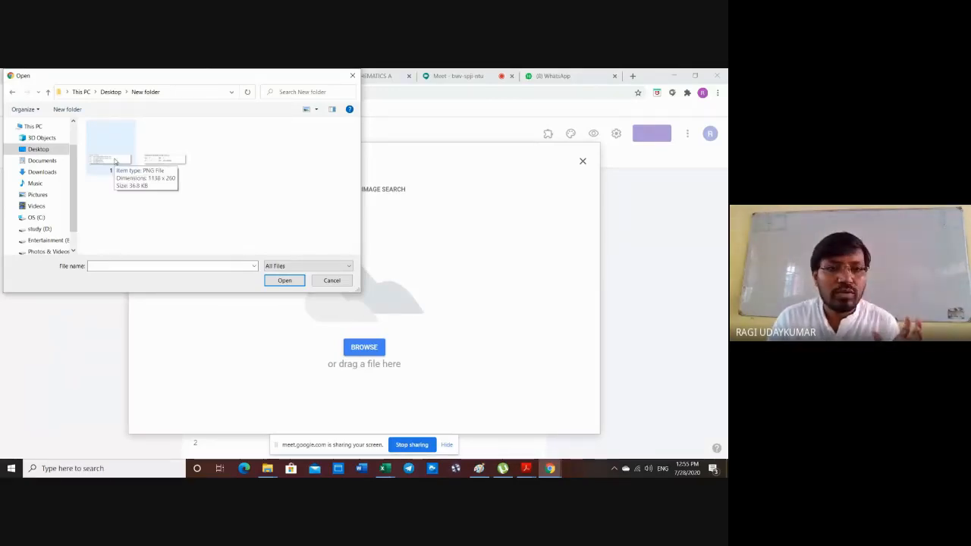
click(114, 160)
click(283, 280)
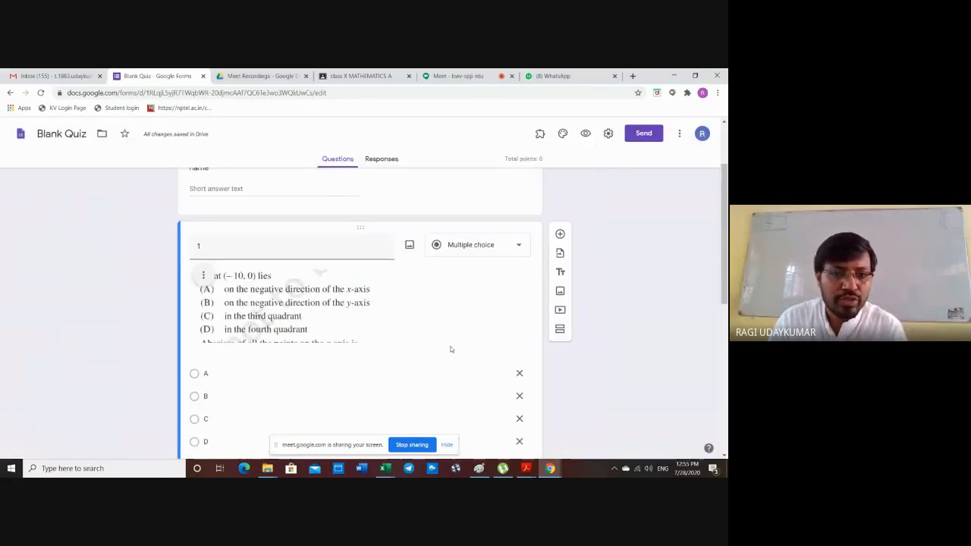
Look over question 1 with its image and the questions below it, and stop sharing the screen in Google Meet
scroll(431, 338, down, 1)
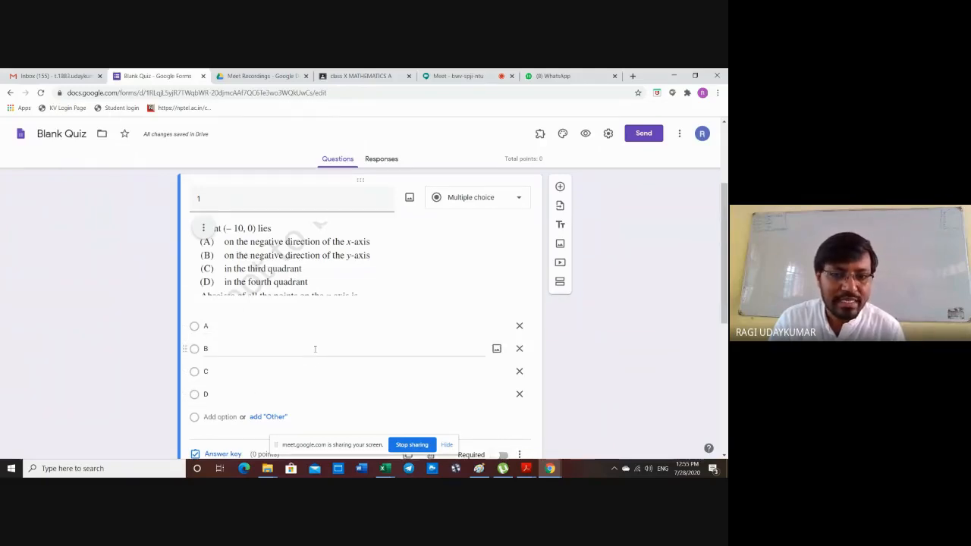
scroll(314, 349, down, 3)
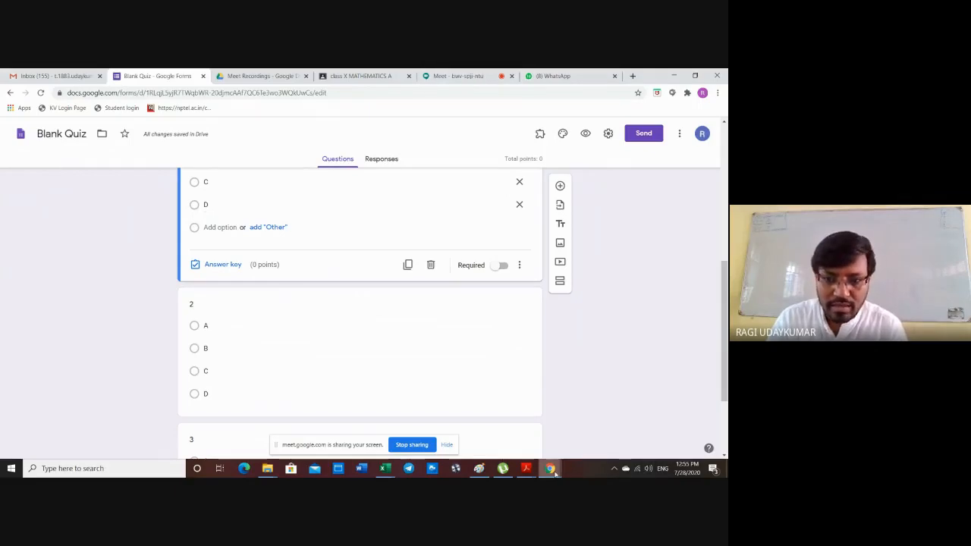
click(425, 446)
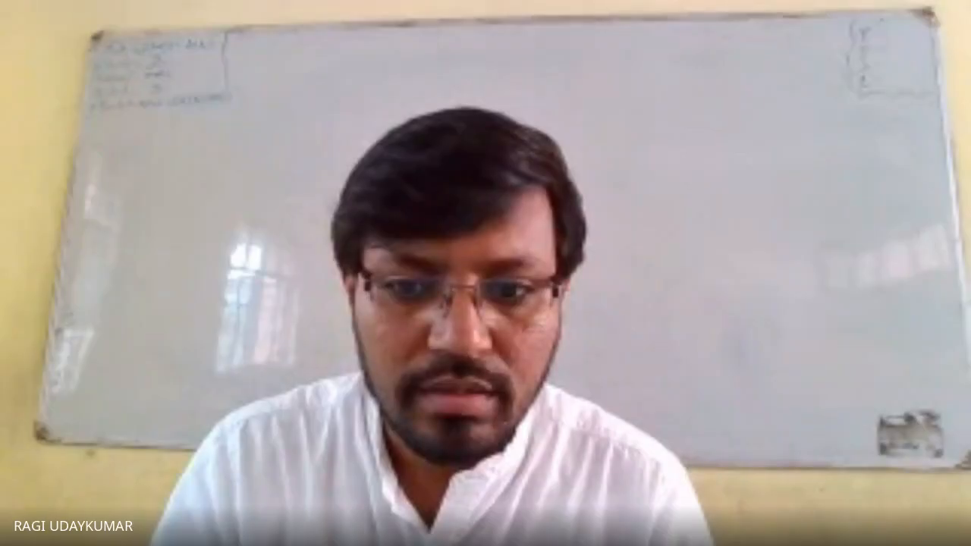